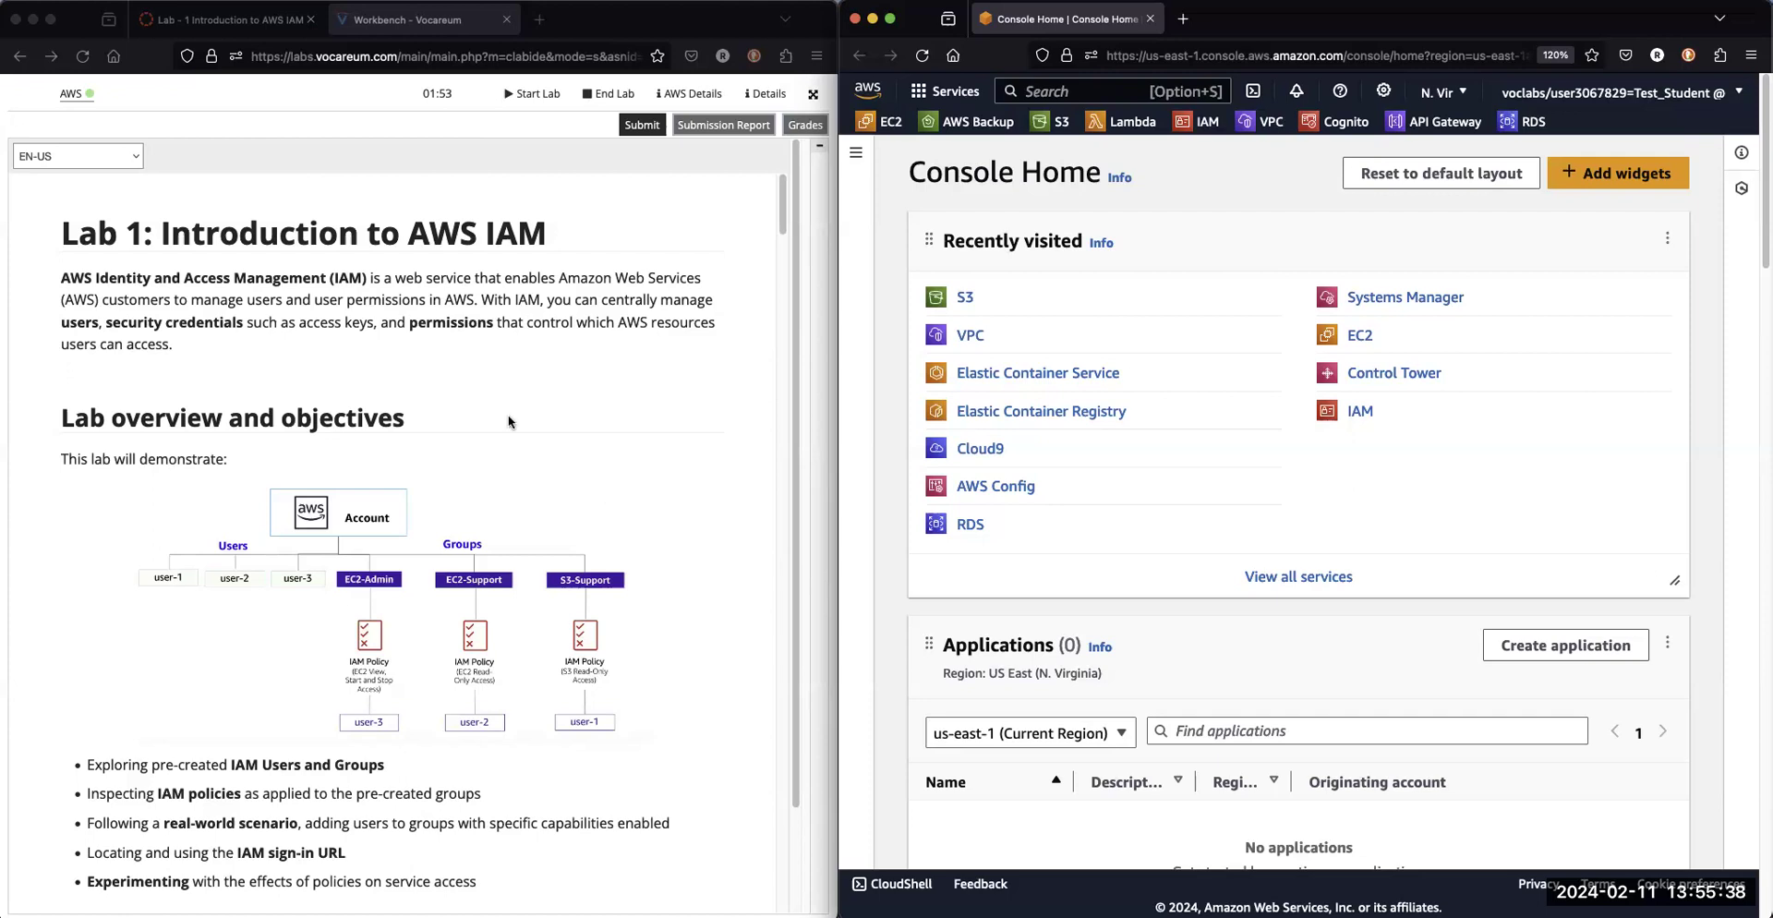
Step: Read through the lab instructions as far as Task 1: Explore the Users and Groups
{"action": "left_click", "coordinate": [783, 228]}
{"action": "scroll", "coordinate": [779, 231], "scroll_direction": "down", "scroll_amount": 10}
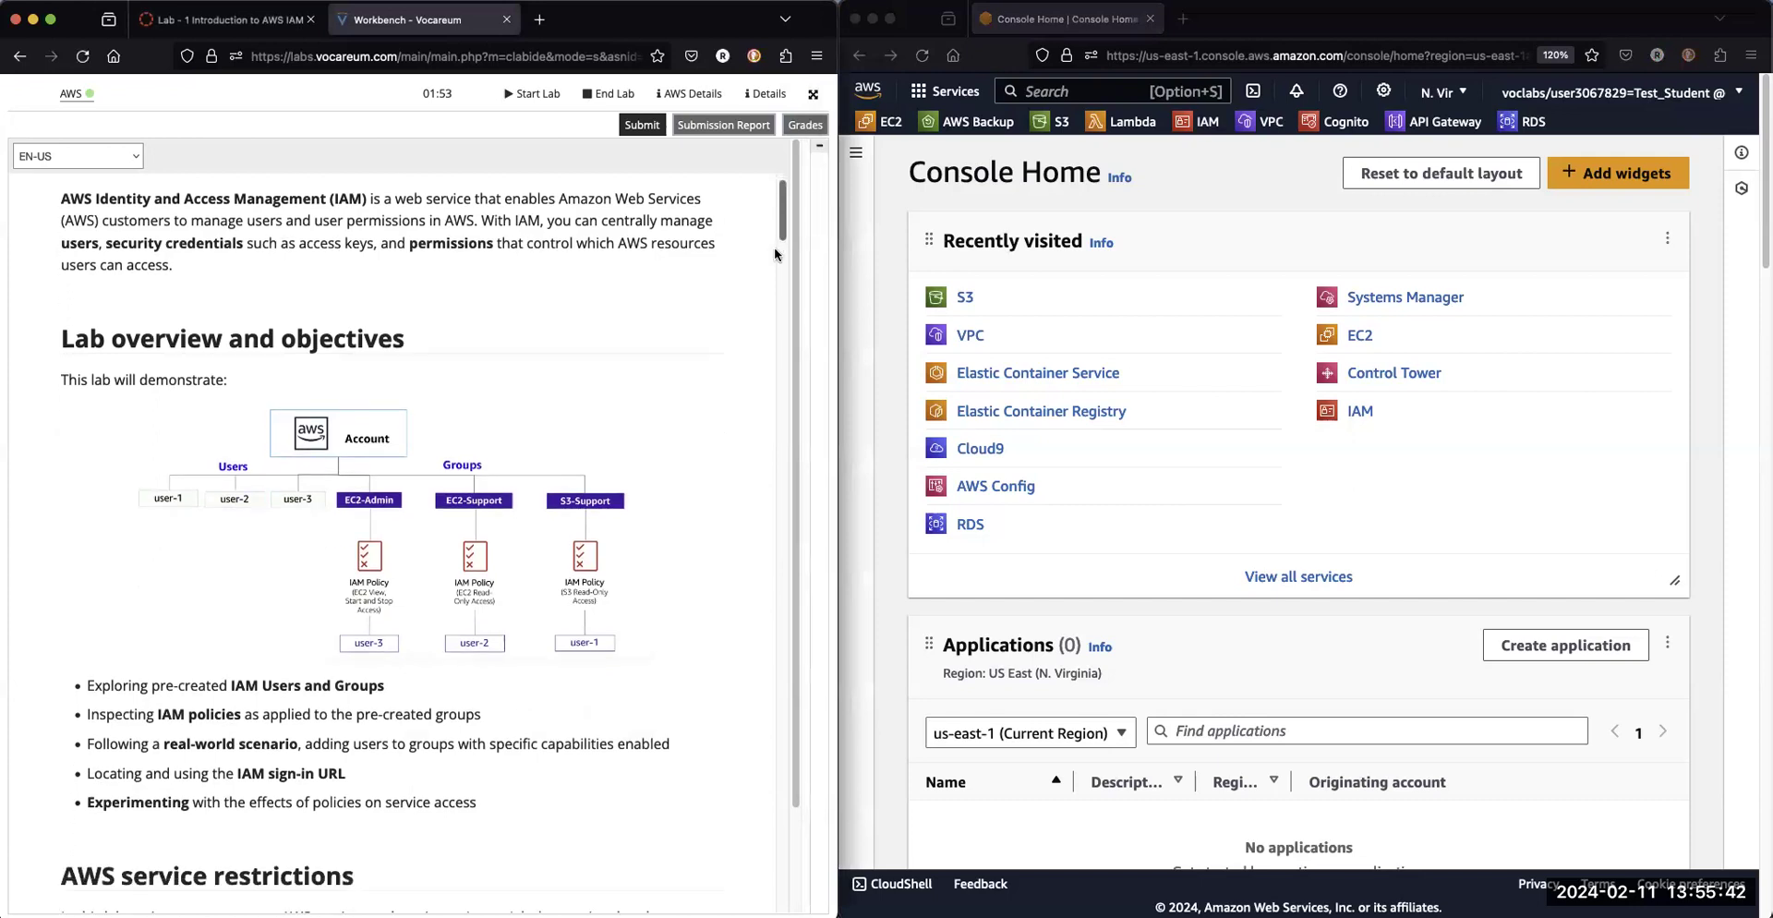
{"action": "scroll", "coordinate": [761, 307], "scroll_direction": "down", "scroll_amount": 12}
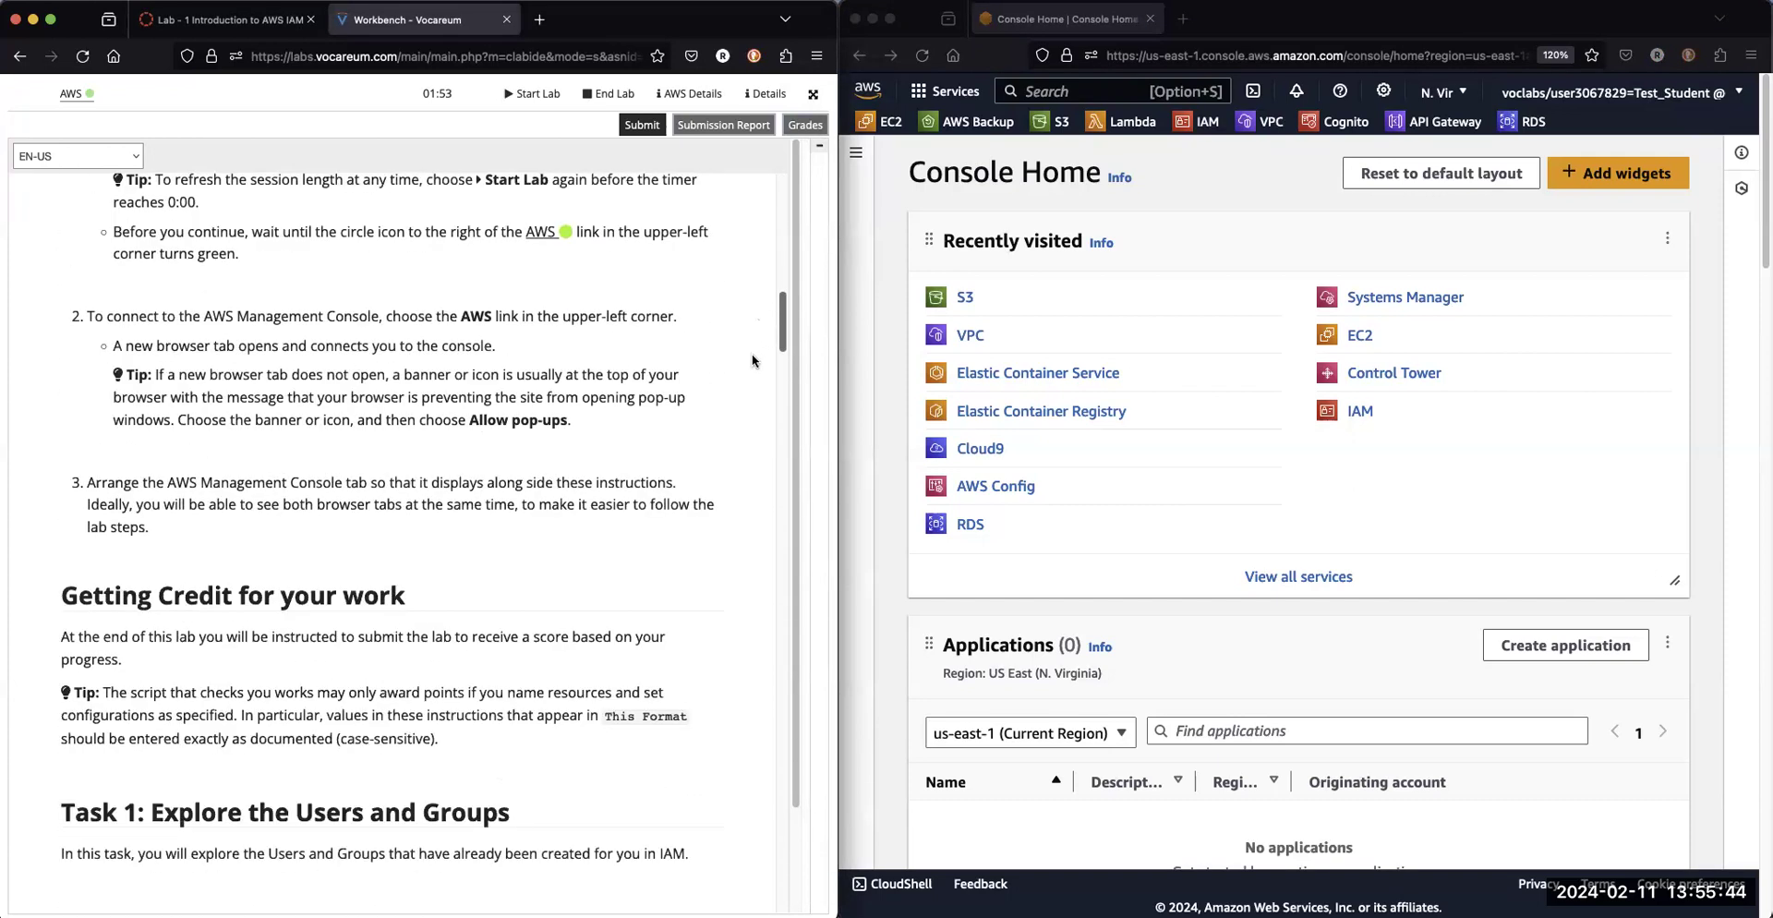
{"action": "scroll", "coordinate": [753, 401], "scroll_direction": "down", "scroll_amount": 1}
{"action": "scroll", "coordinate": [751, 399], "scroll_direction": "up", "scroll_amount": 1}
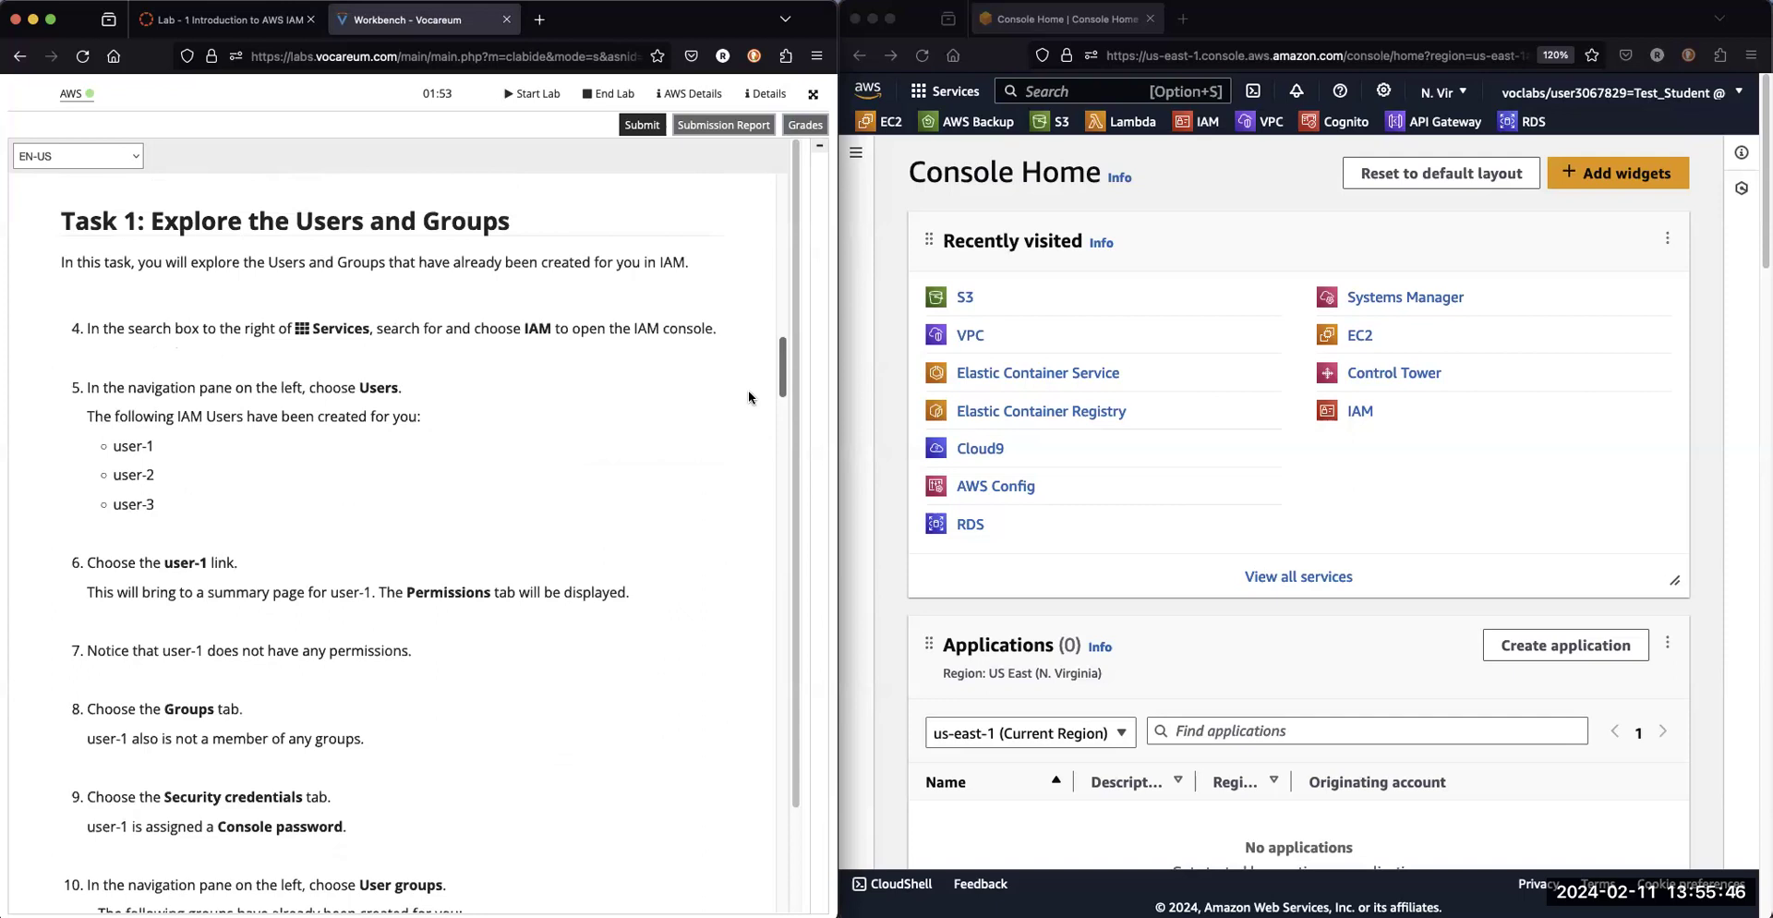
{"action": "scroll", "coordinate": [752, 400], "scroll_direction": "down", "scroll_amount": 1}
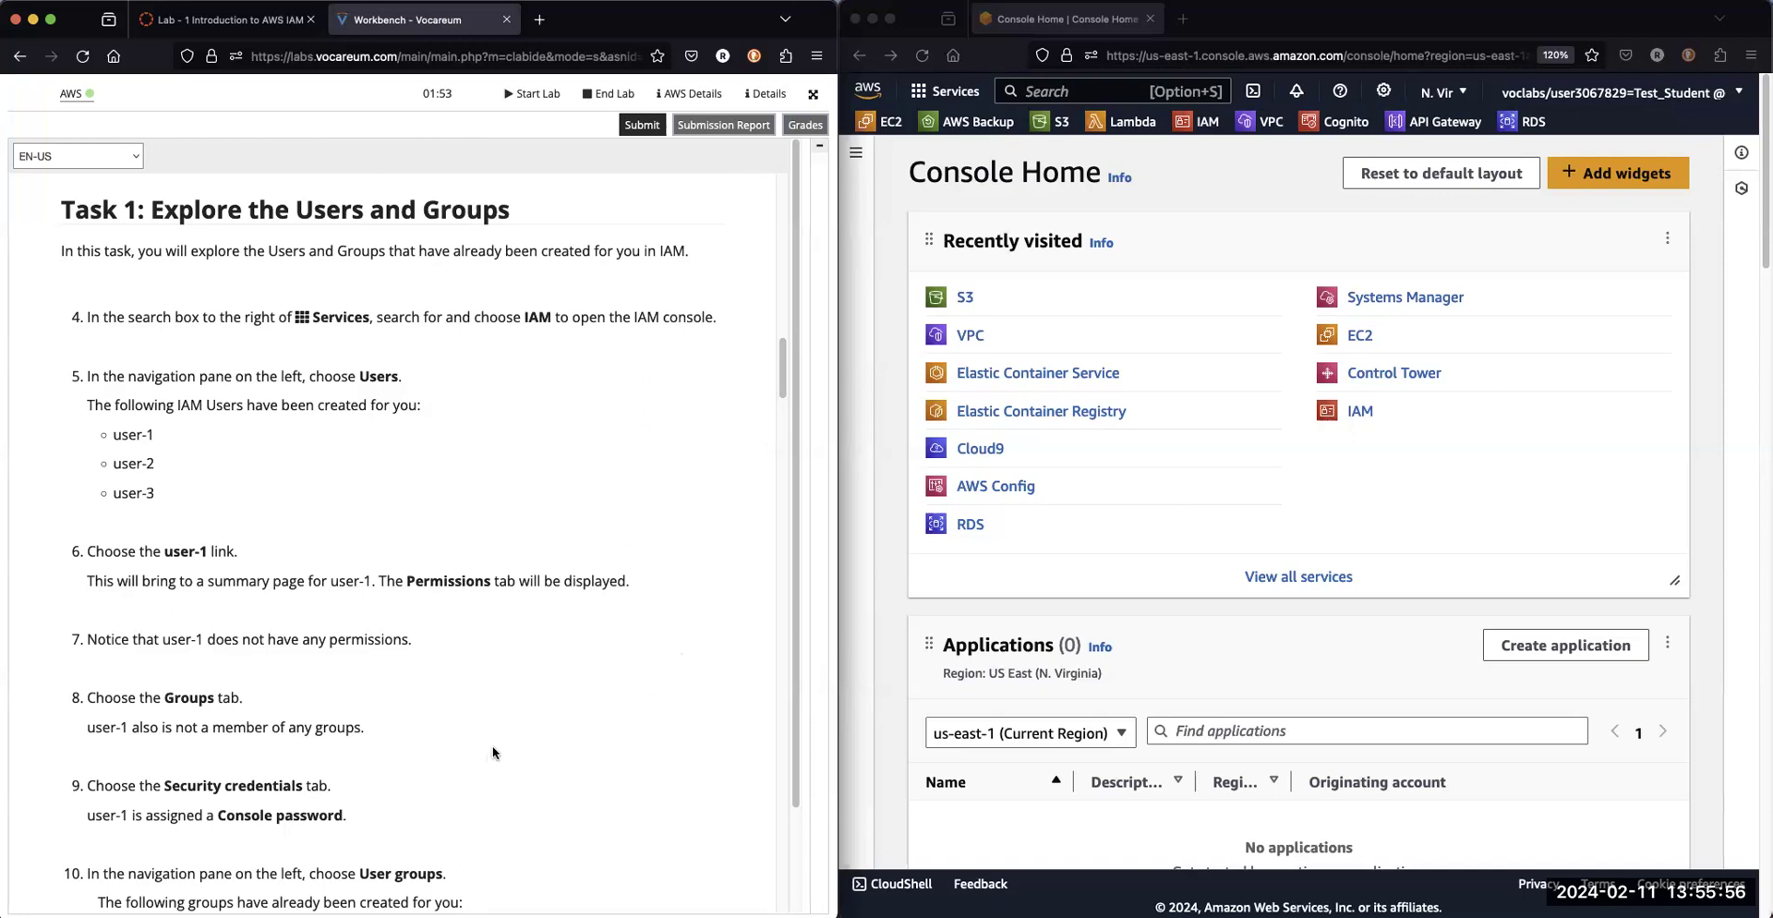
Step: Search the AWS console's services for IAM and open the IAM dashboard
{"action": "left_click", "coordinate": [1047, 90]}
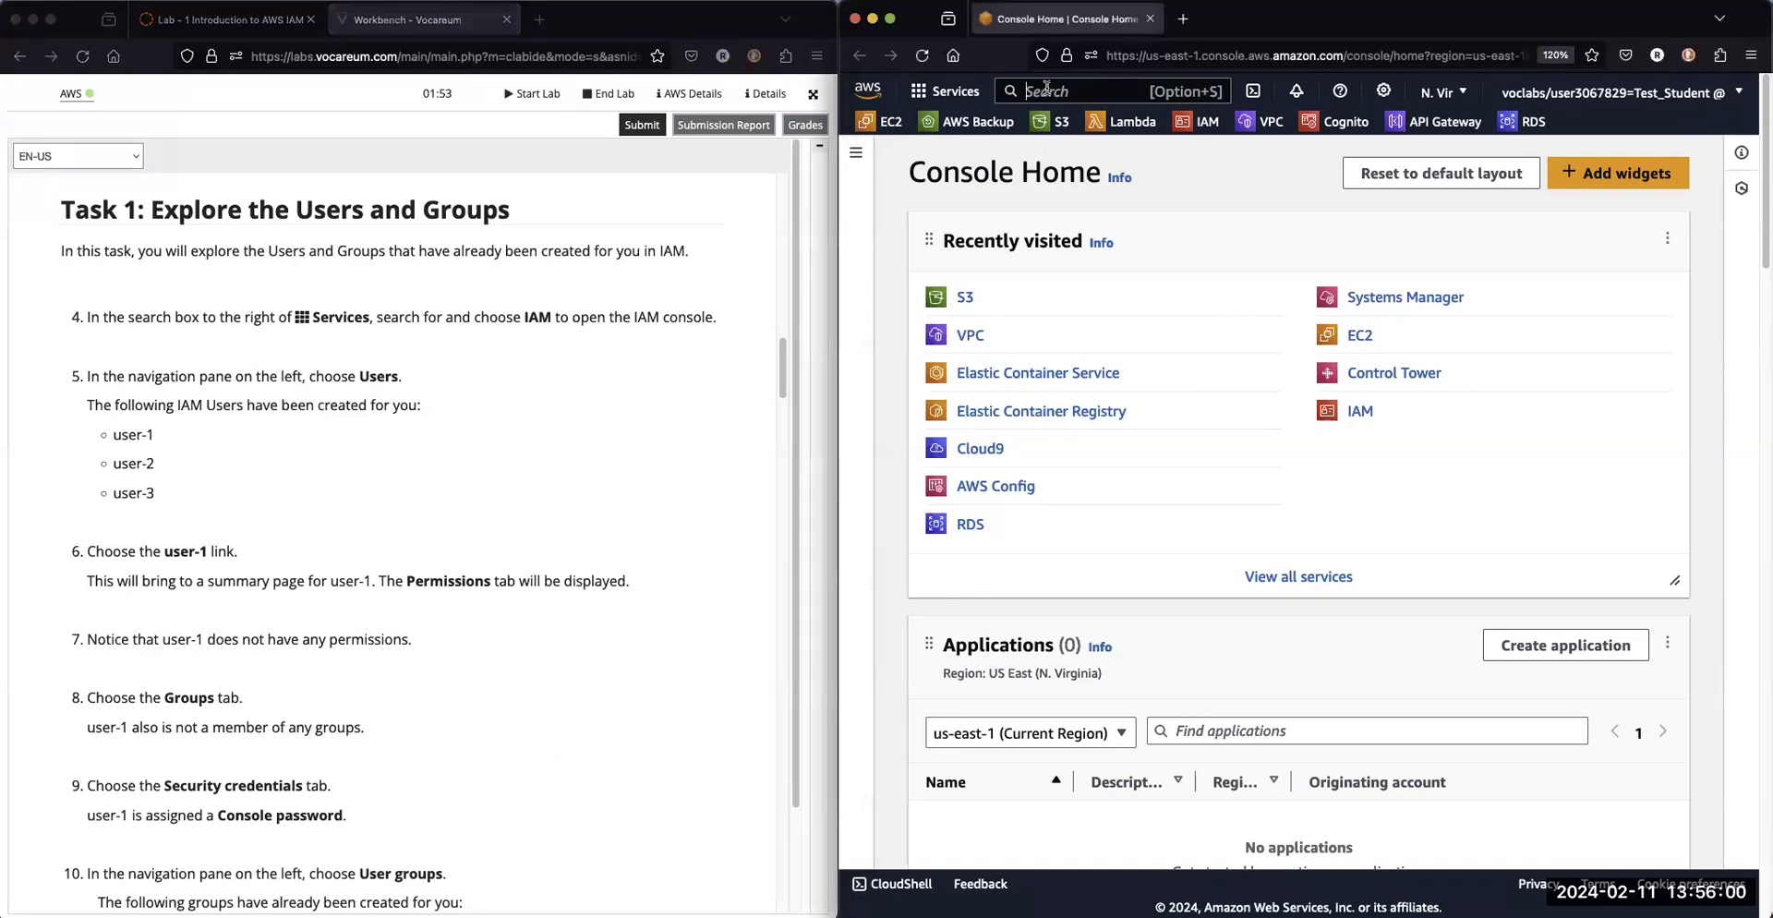
{"action": "type", "text": "IAM"}
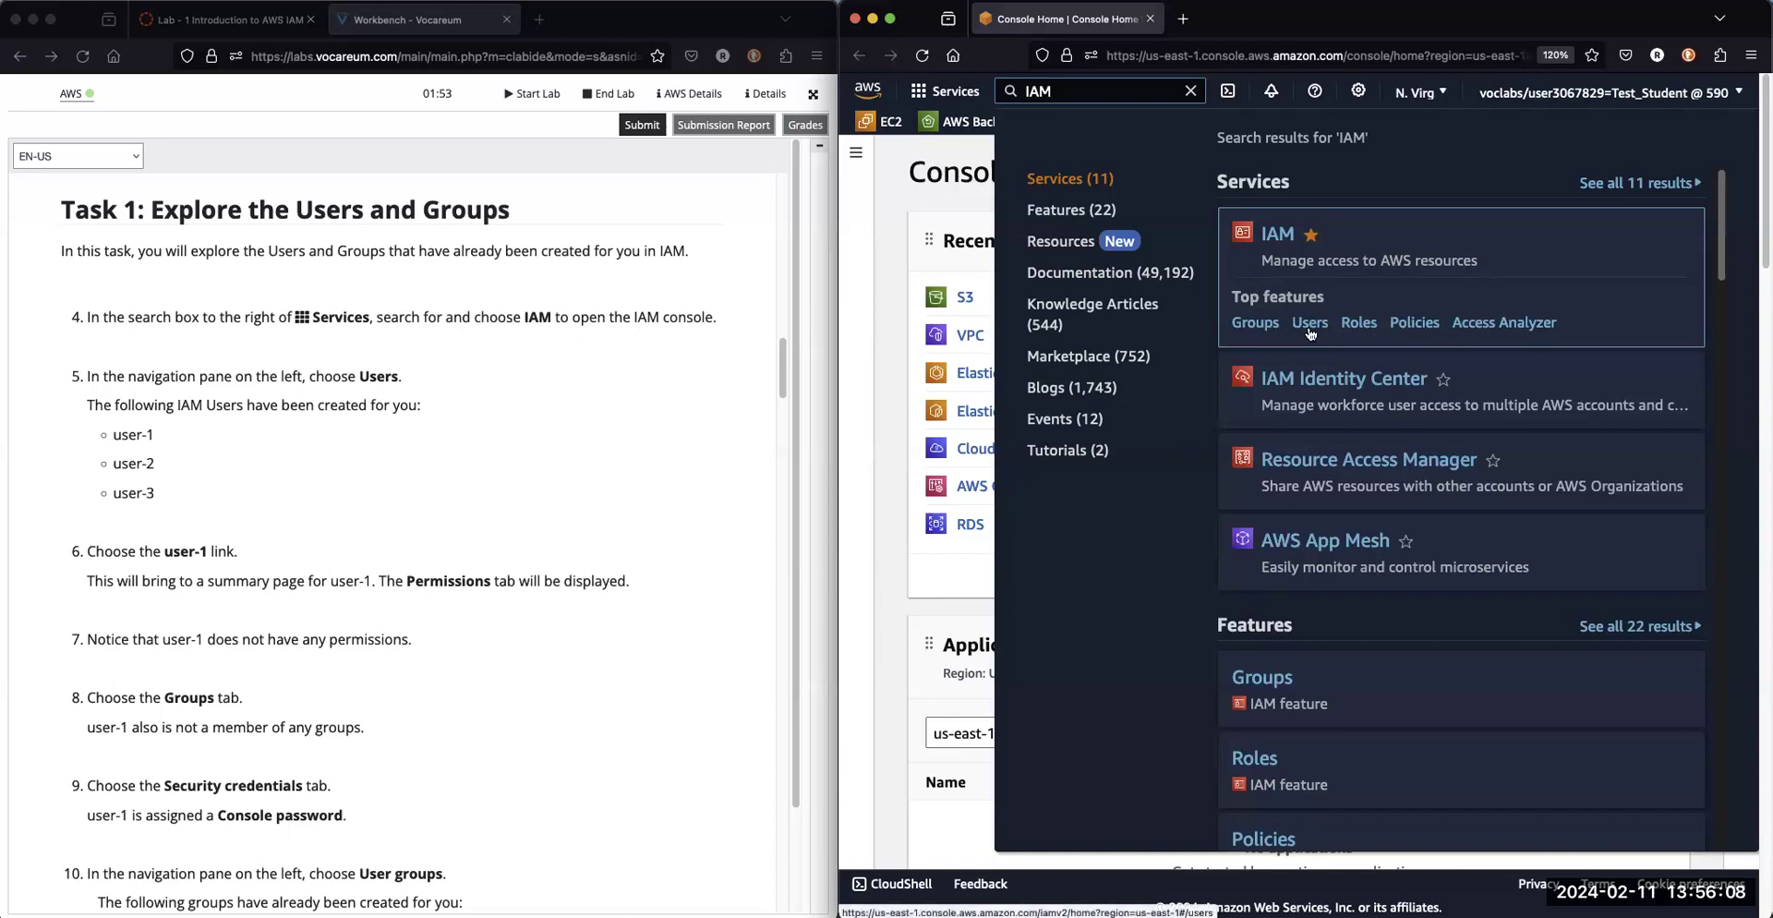
{"action": "left_click", "coordinate": [1270, 238]}
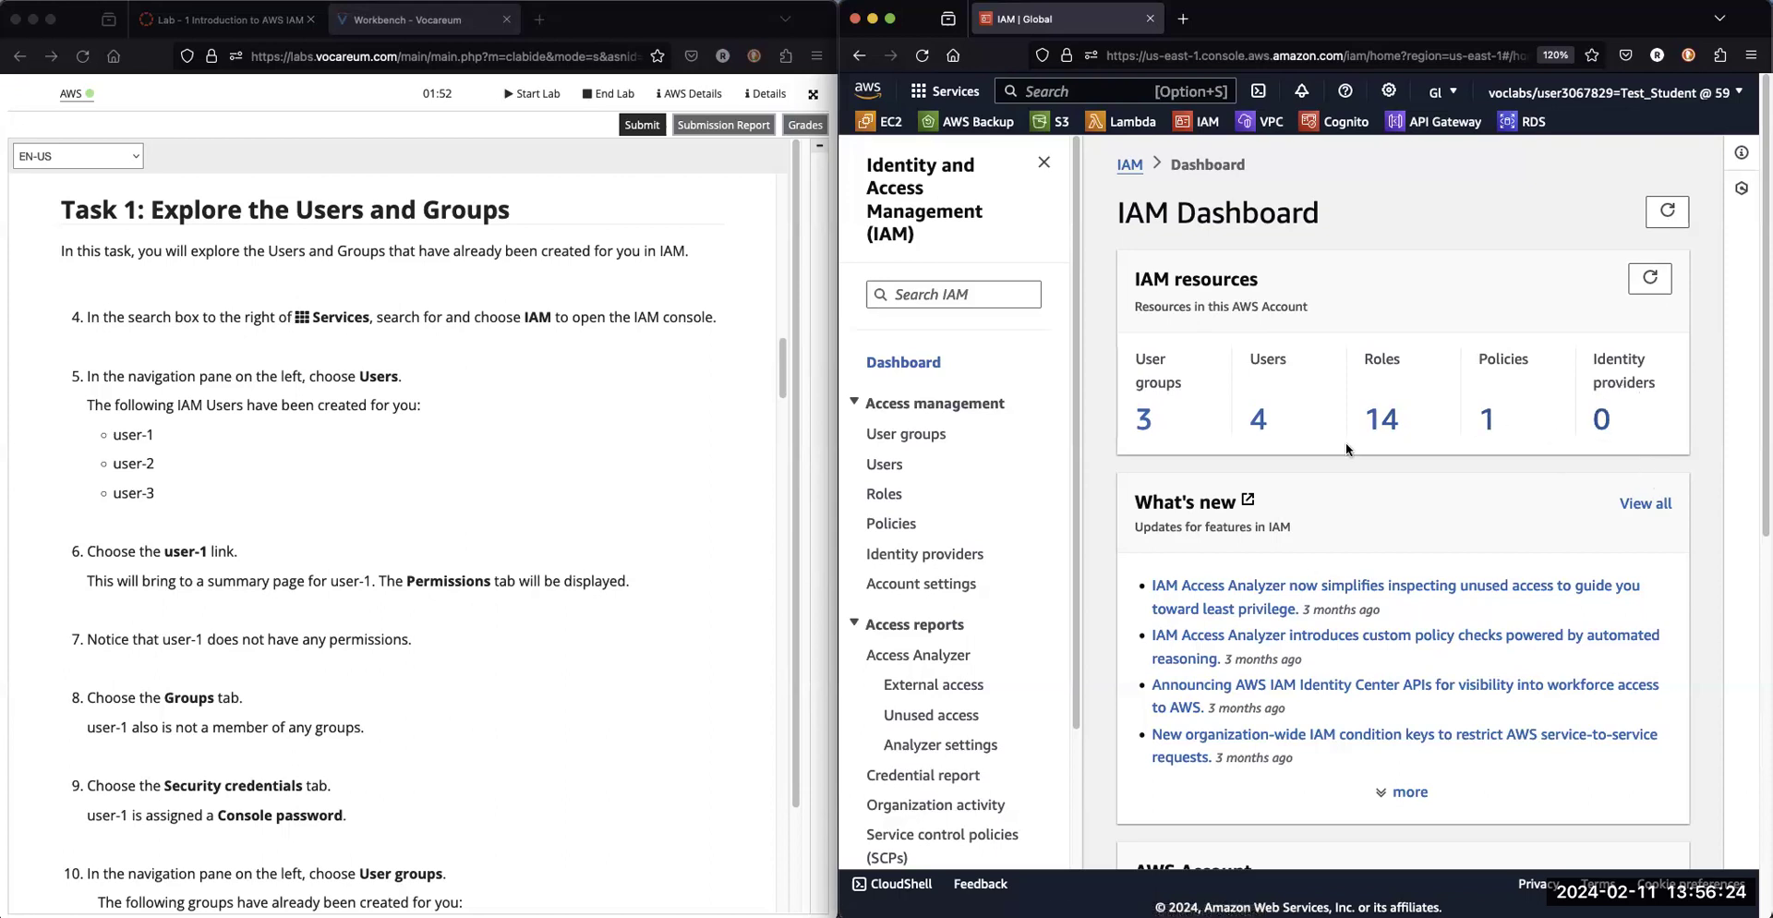
Step: View the IAM user groups list, then examine the Users list across all its columns
{"action": "left_click", "coordinate": [892, 435]}
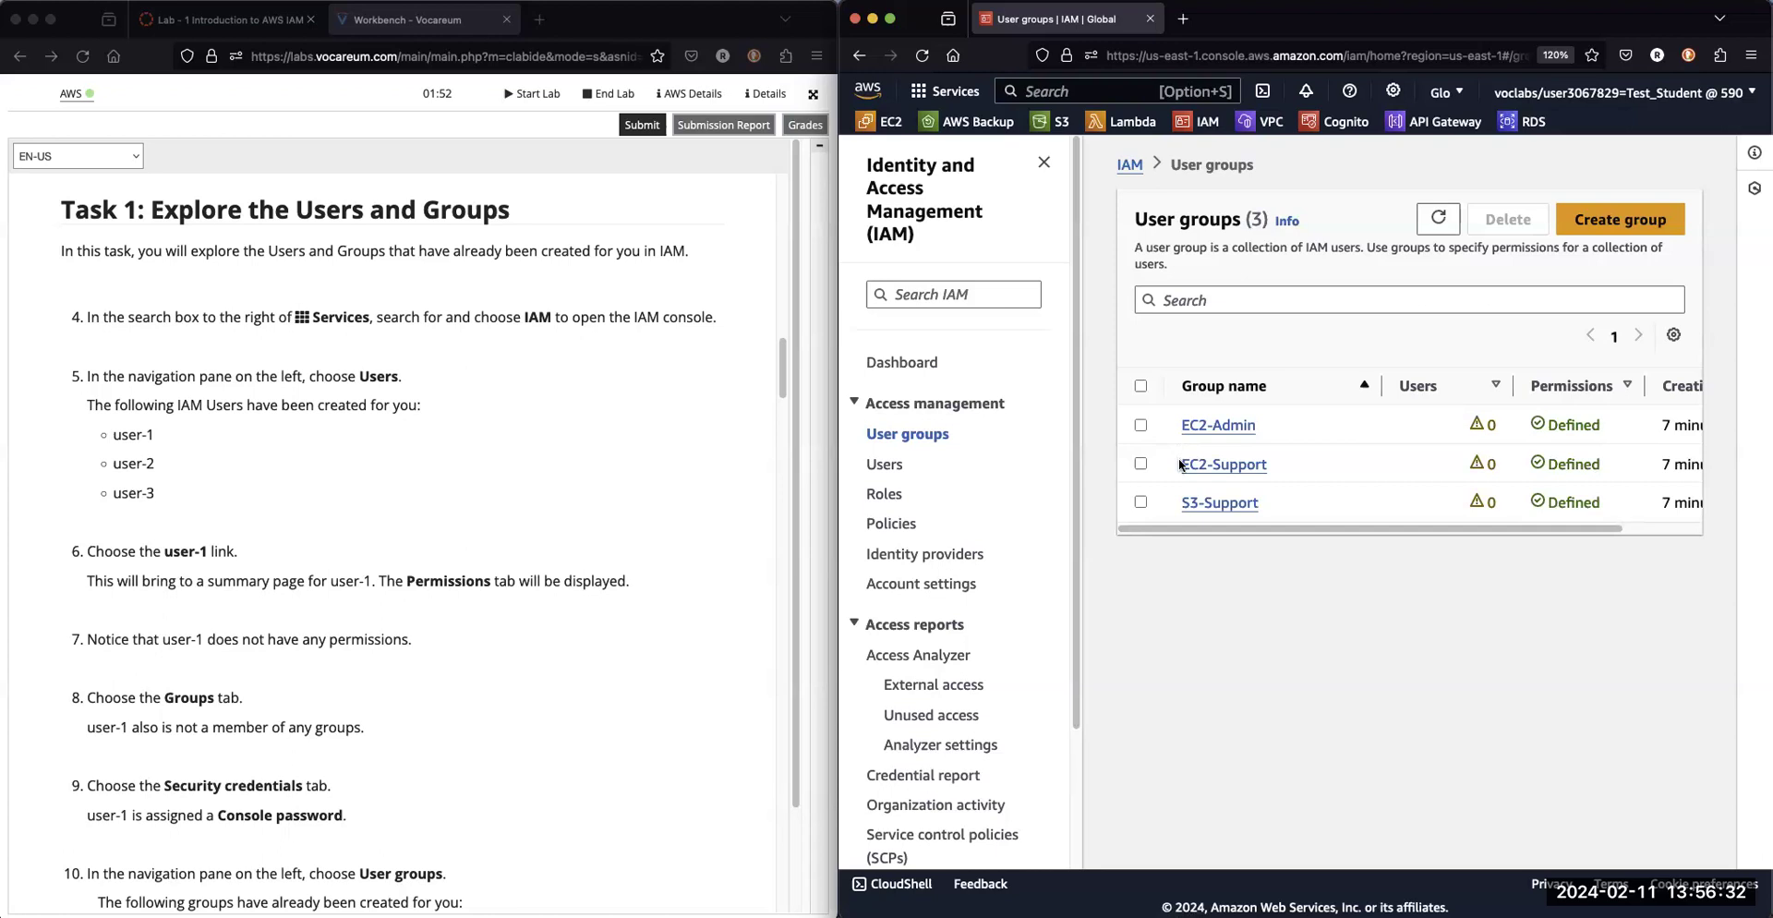
{"action": "left_click", "coordinate": [887, 466]}
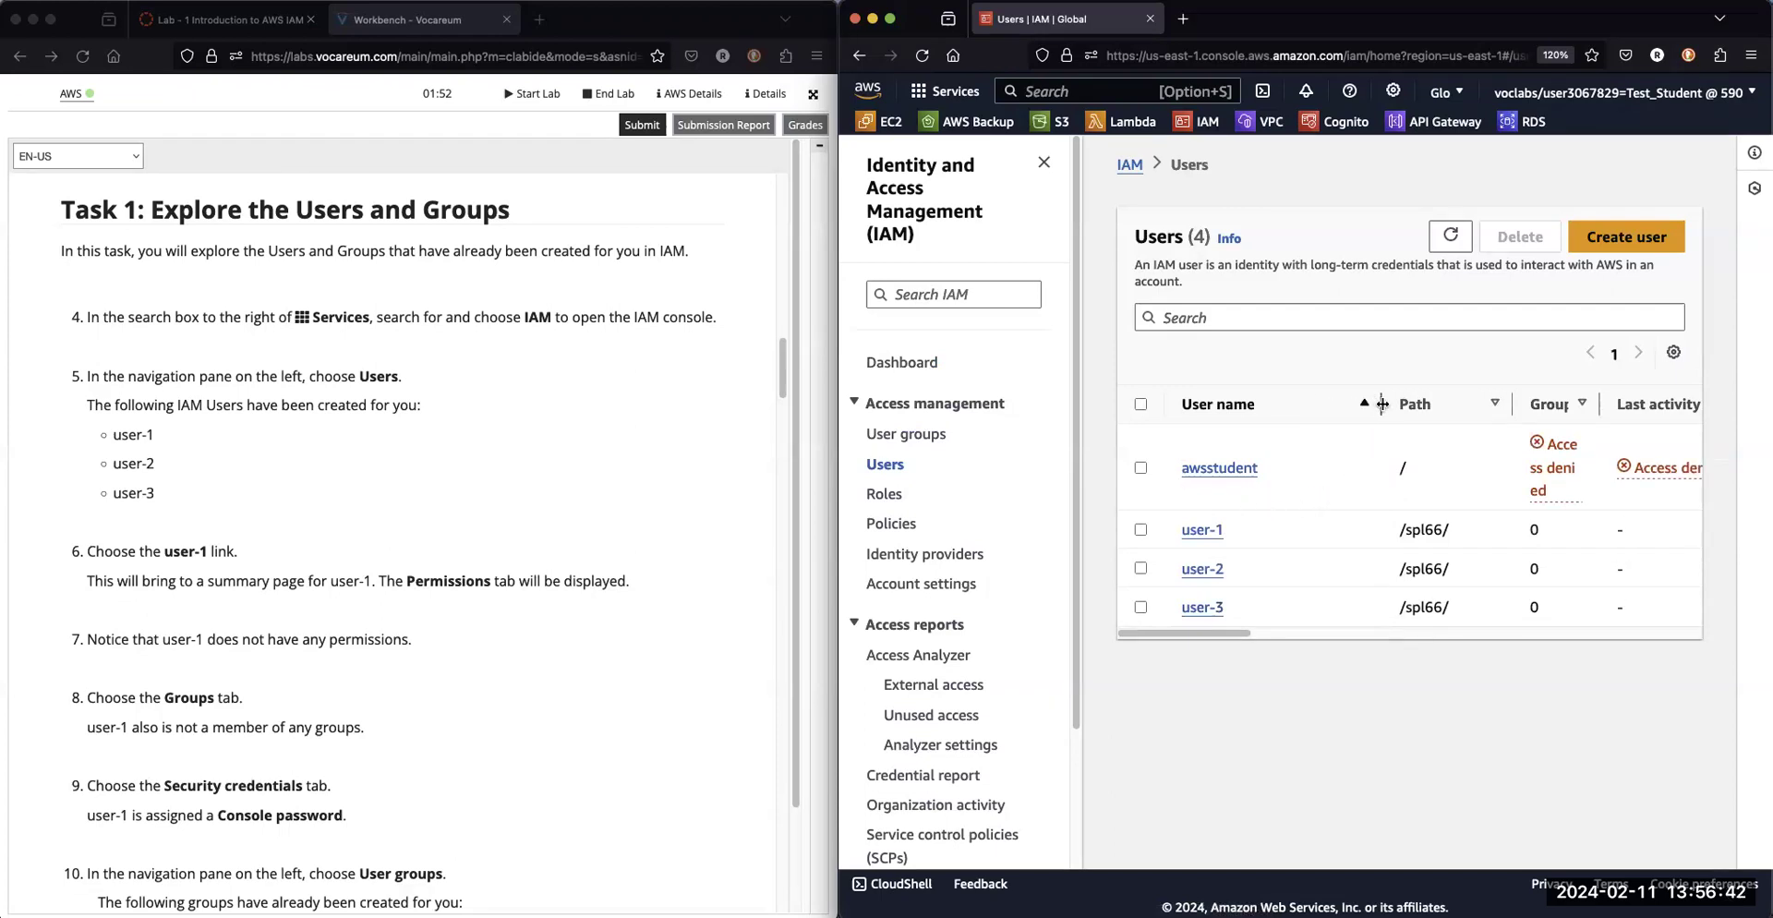
{"action": "left_click_drag", "start_coordinate": [1382, 404], "coordinate": [1343, 413]}
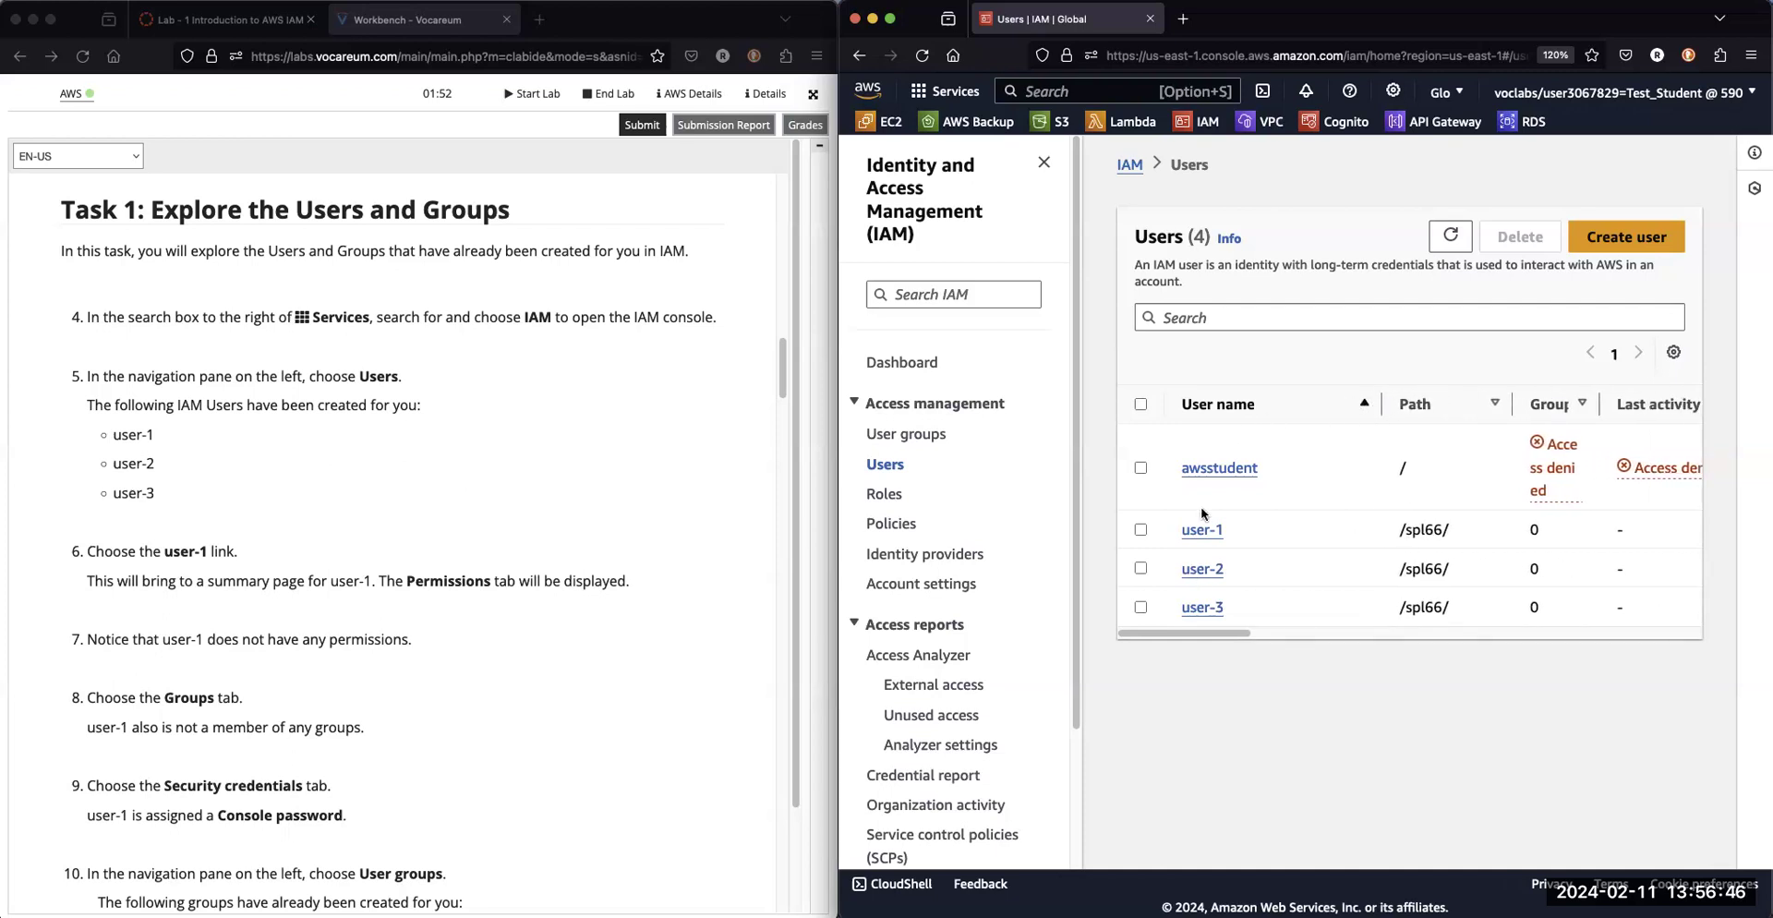
{"action": "left_click", "coordinate": [1045, 164]}
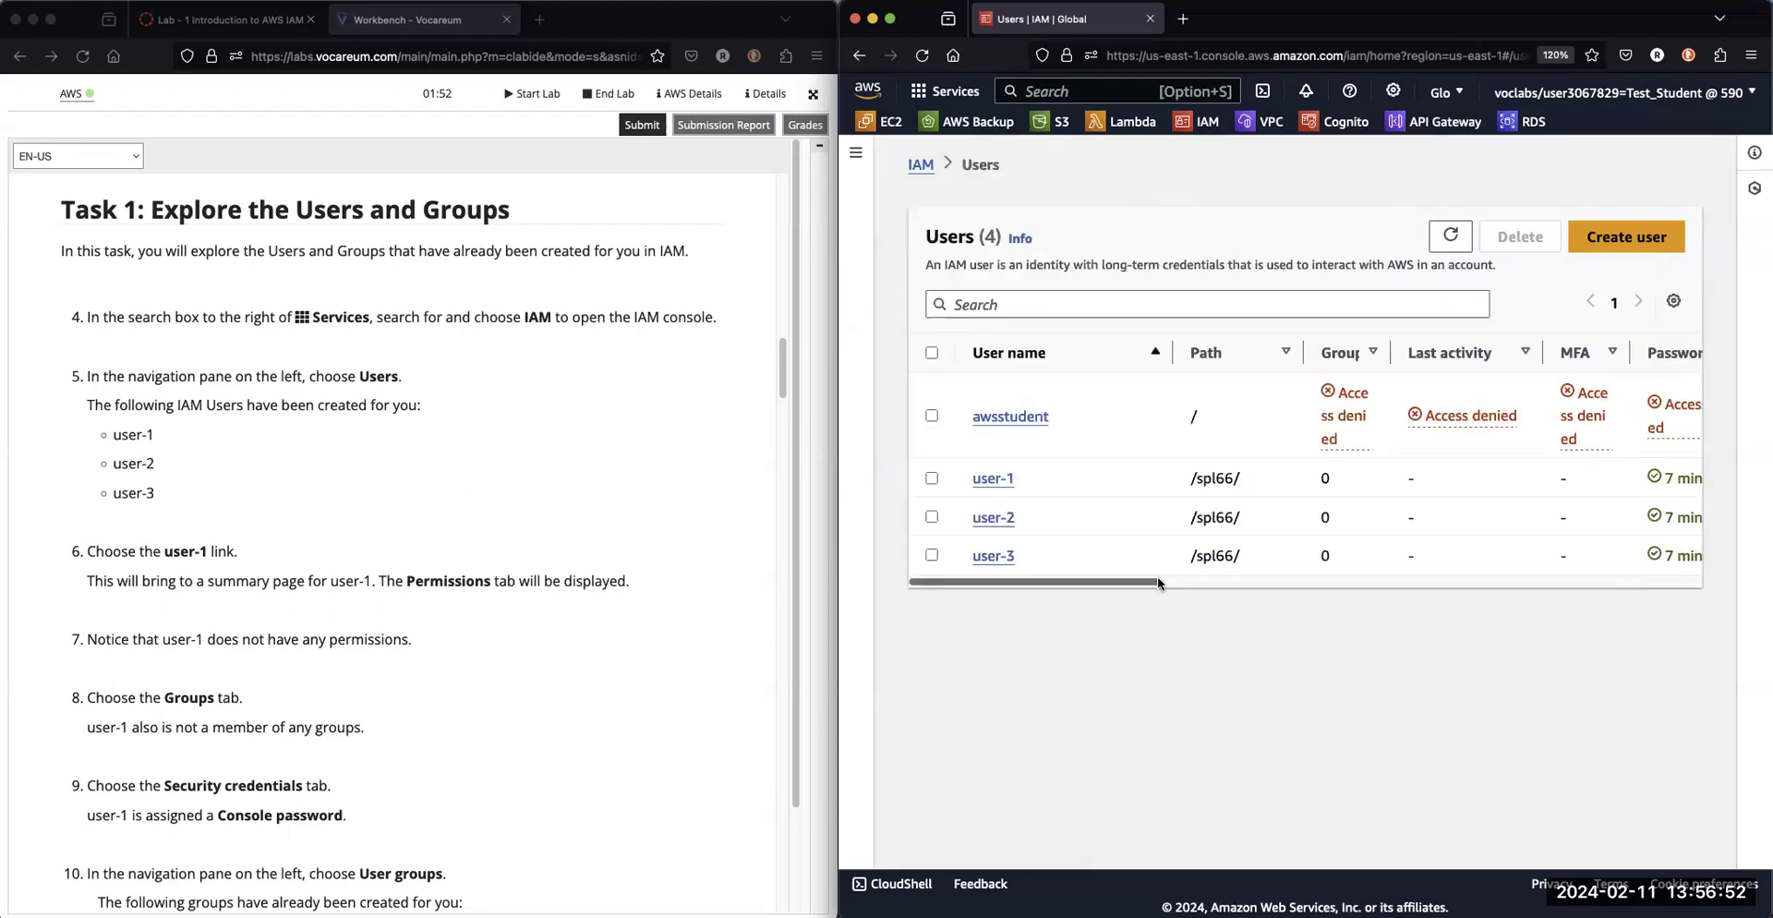
{"action": "left_click_drag", "start_coordinate": [1158, 580], "coordinate": [1267, 591]}
{"action": "left_click_drag", "start_coordinate": [1489, 347], "coordinate": [1524, 351]}
{"action": "left_click_drag", "start_coordinate": [1238, 590], "coordinate": [1099, 551]}
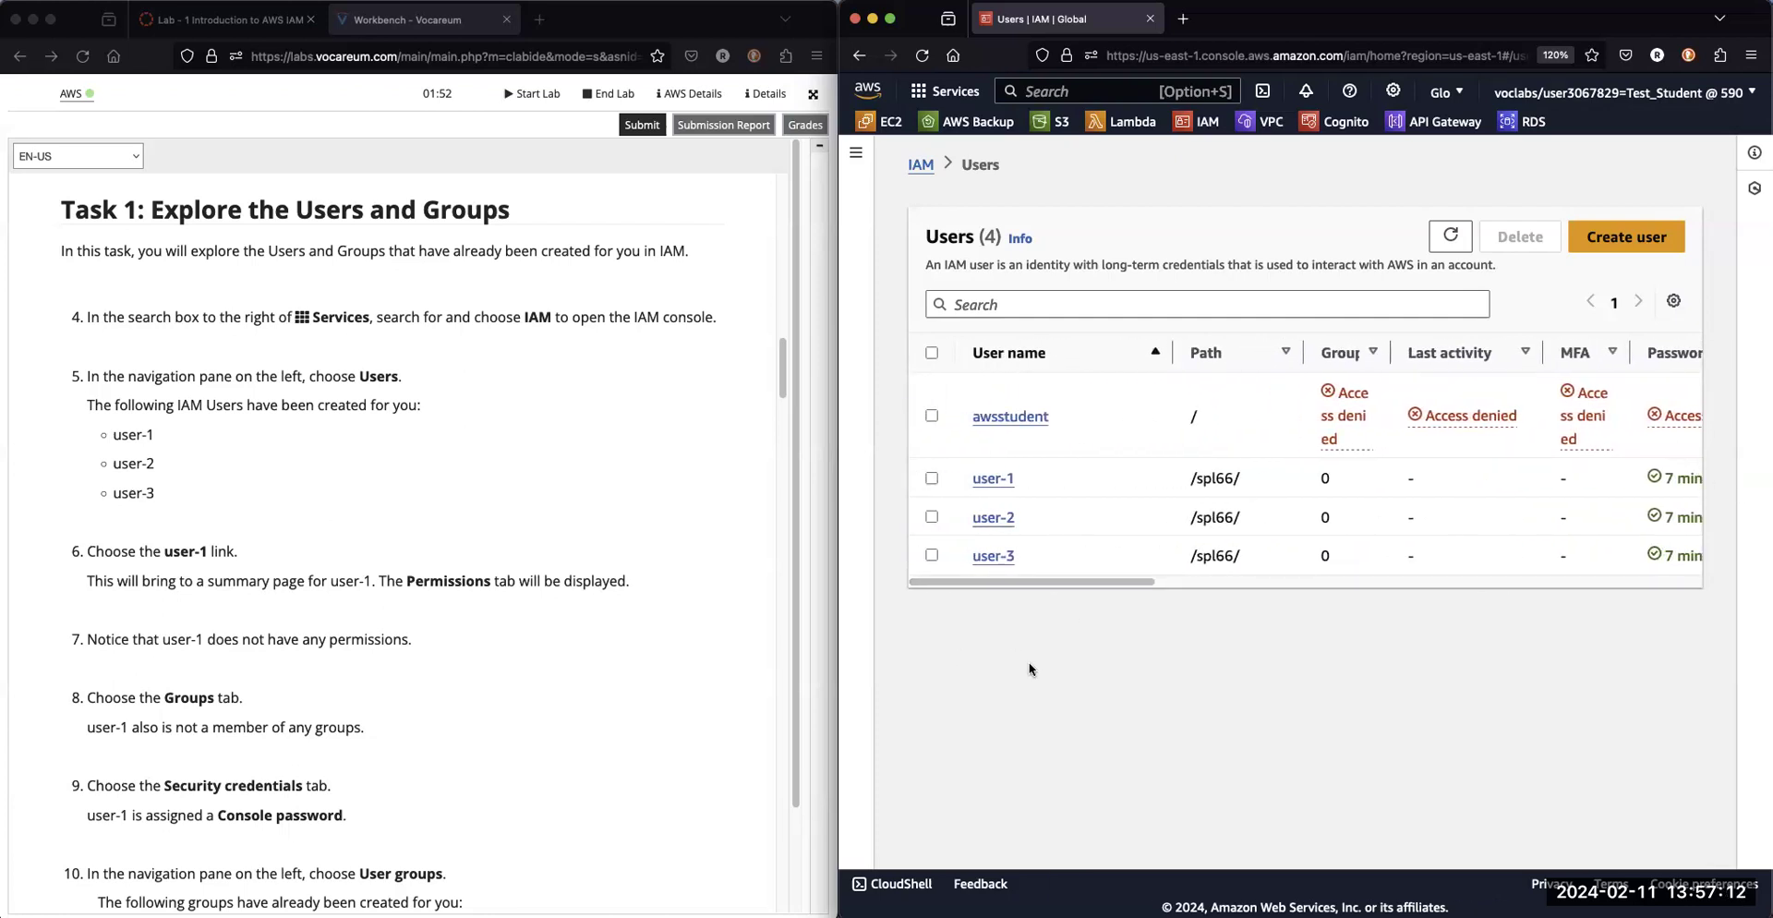
Step: Open user-1's summary page and check its permissions policies and group membership
{"action": "left_click", "coordinate": [990, 479]}
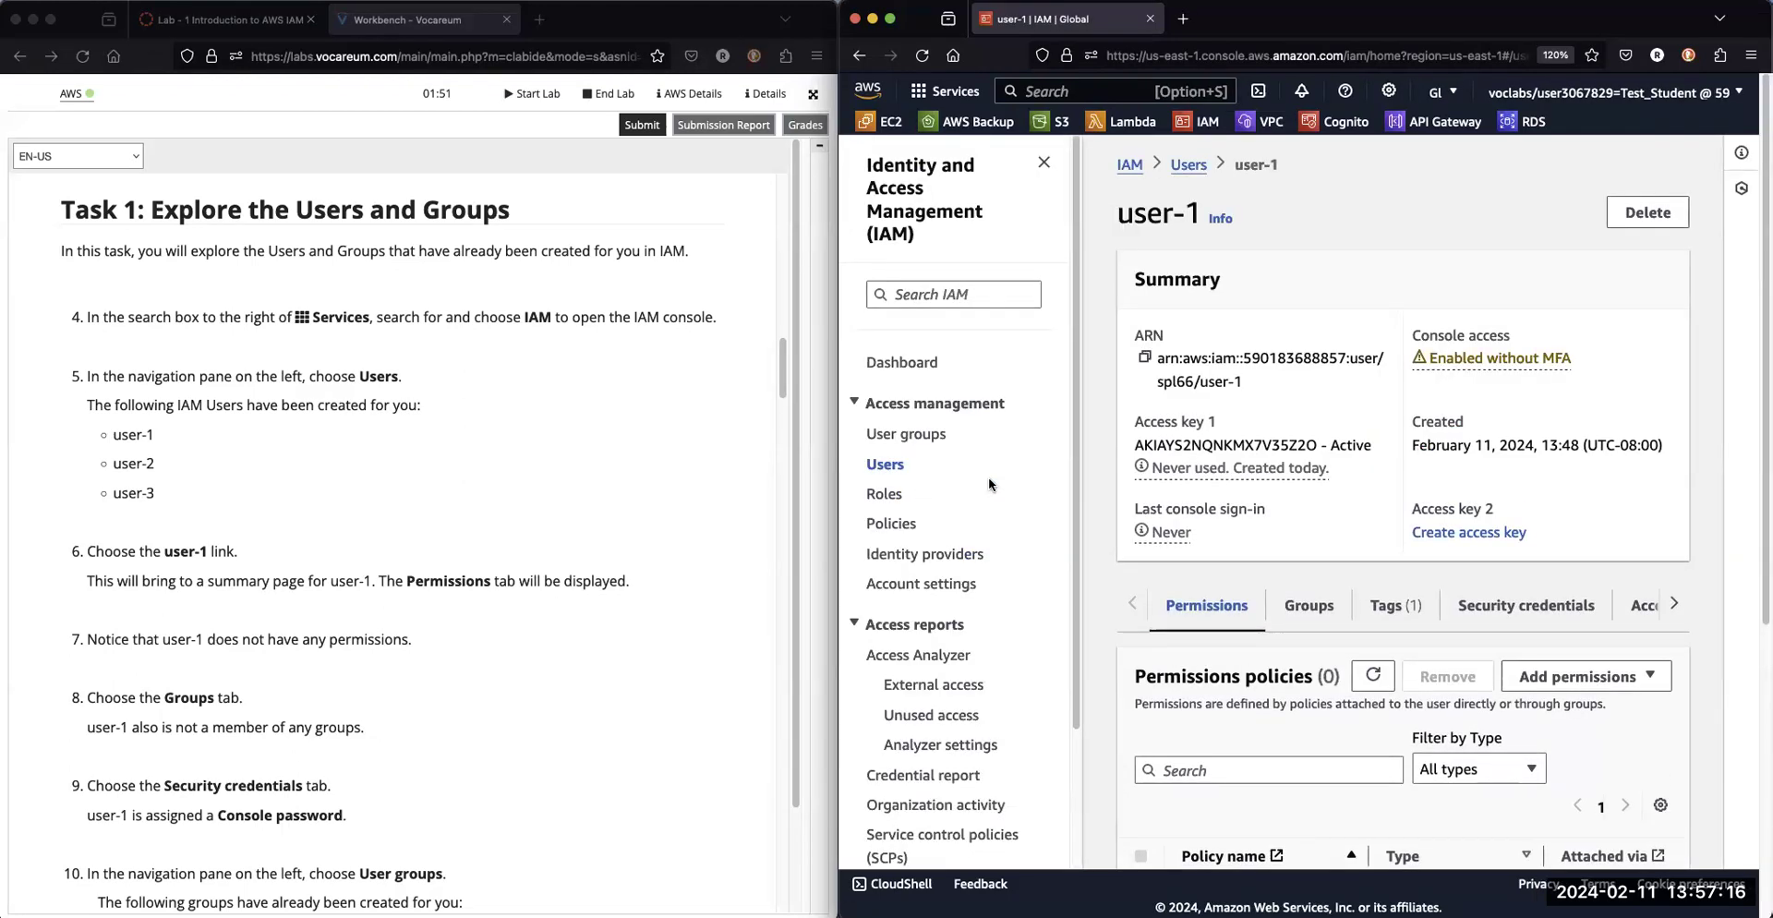
{"action": "left_click", "coordinate": [1043, 166]}
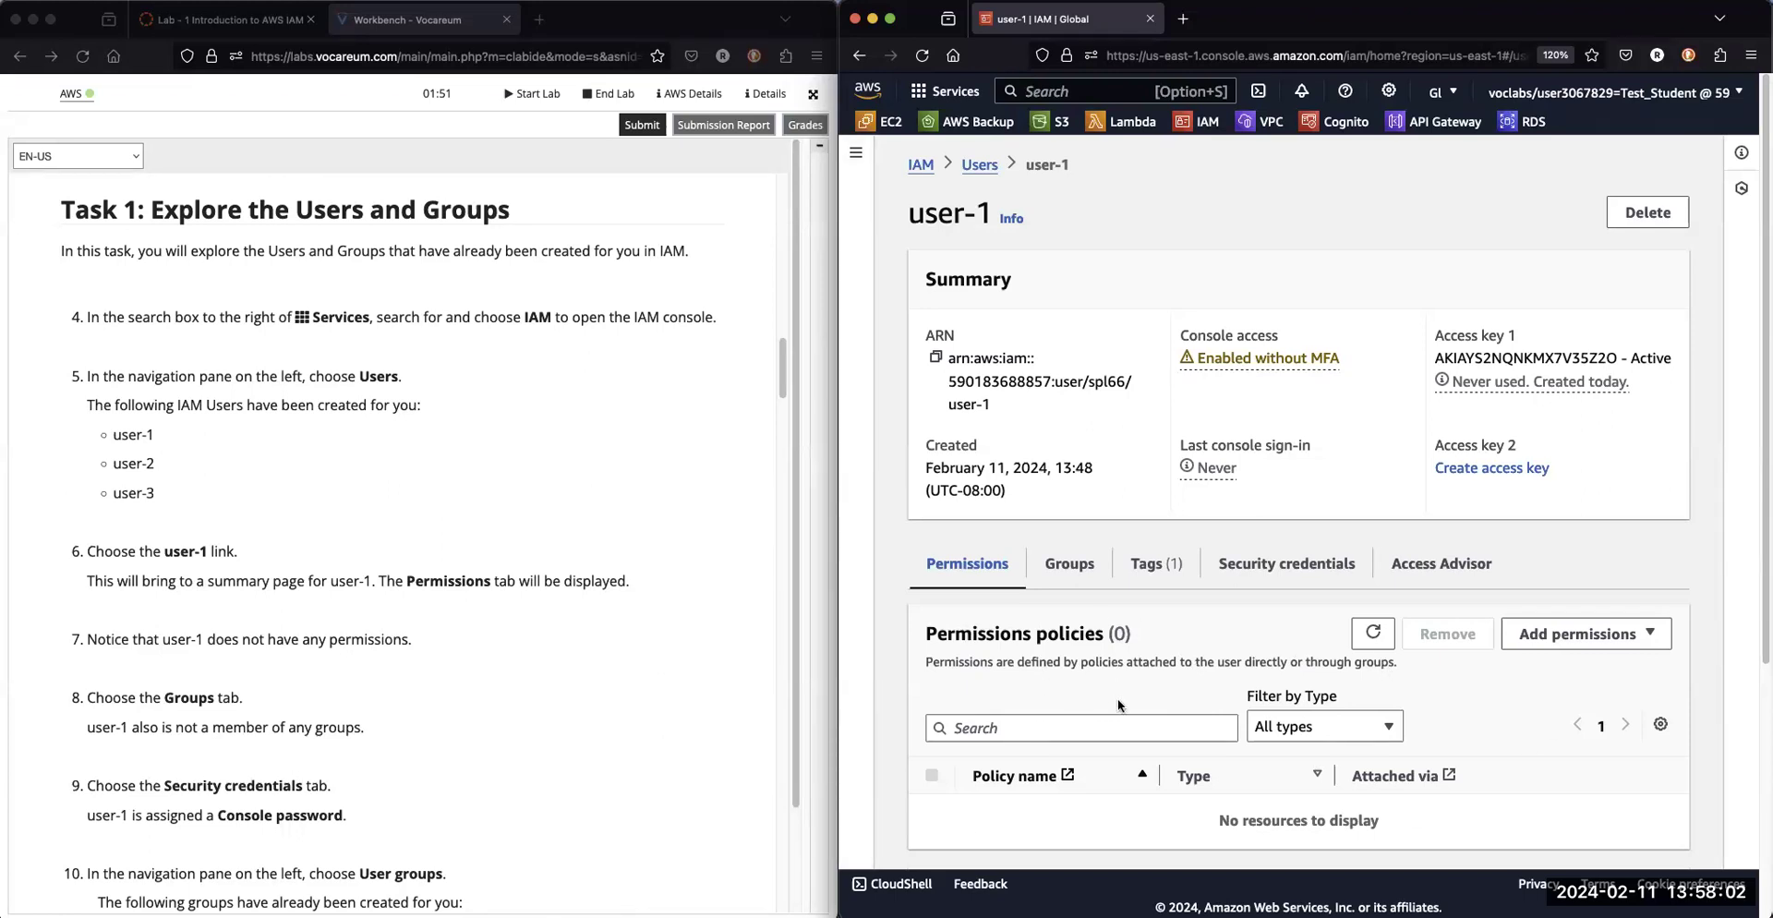
{"action": "left_click", "coordinate": [1065, 573]}
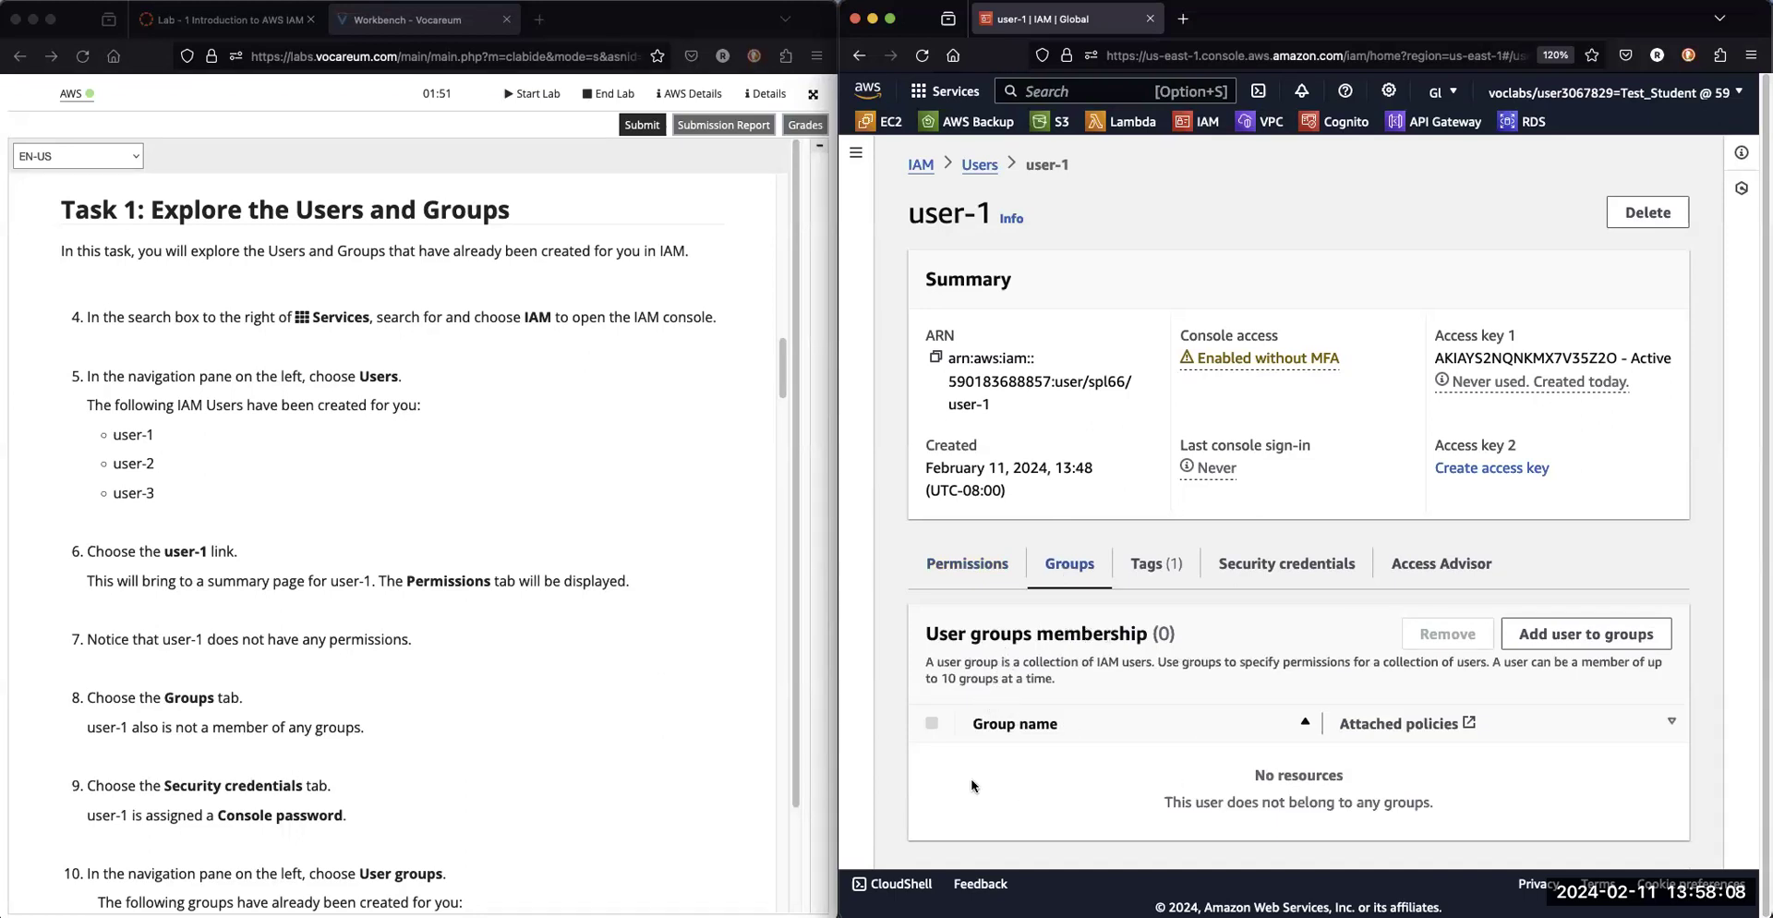
Step: Examine user-1's security credentials, including console sign-in, multi-factor authentication and access keys
{"action": "left_click", "coordinate": [1258, 569]}
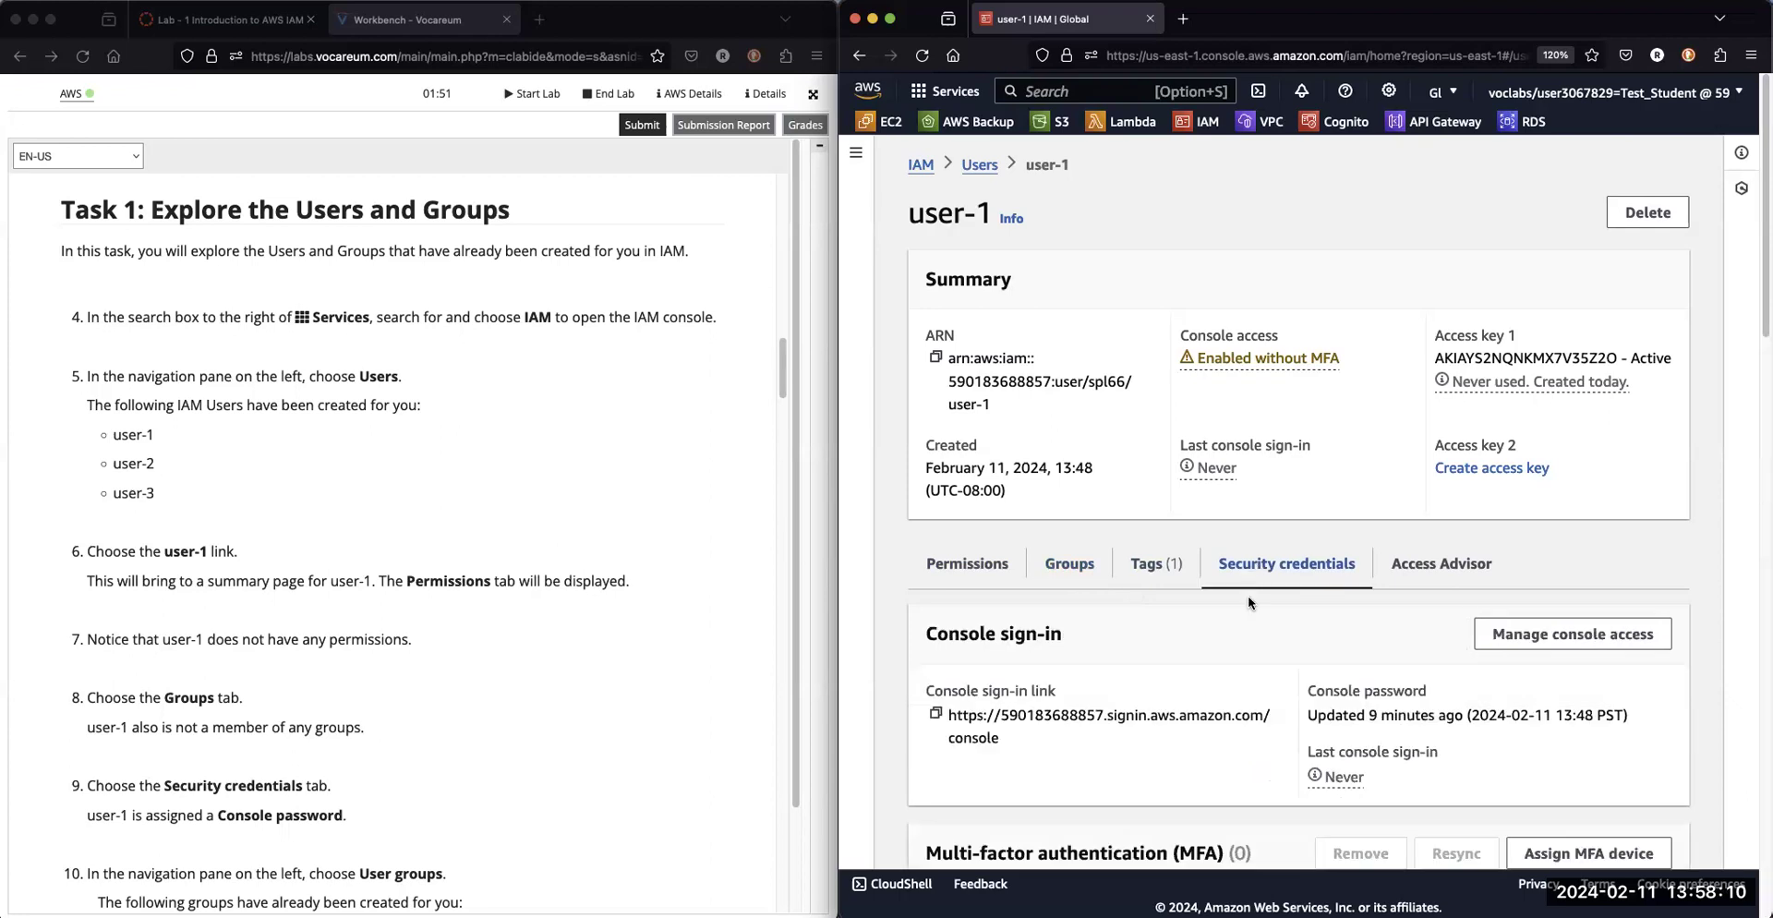
{"action": "scroll", "coordinate": [1215, 695], "scroll_direction": "down", "scroll_amount": 1}
{"action": "scroll", "coordinate": [1216, 694], "scroll_direction": "down", "scroll_amount": 1}
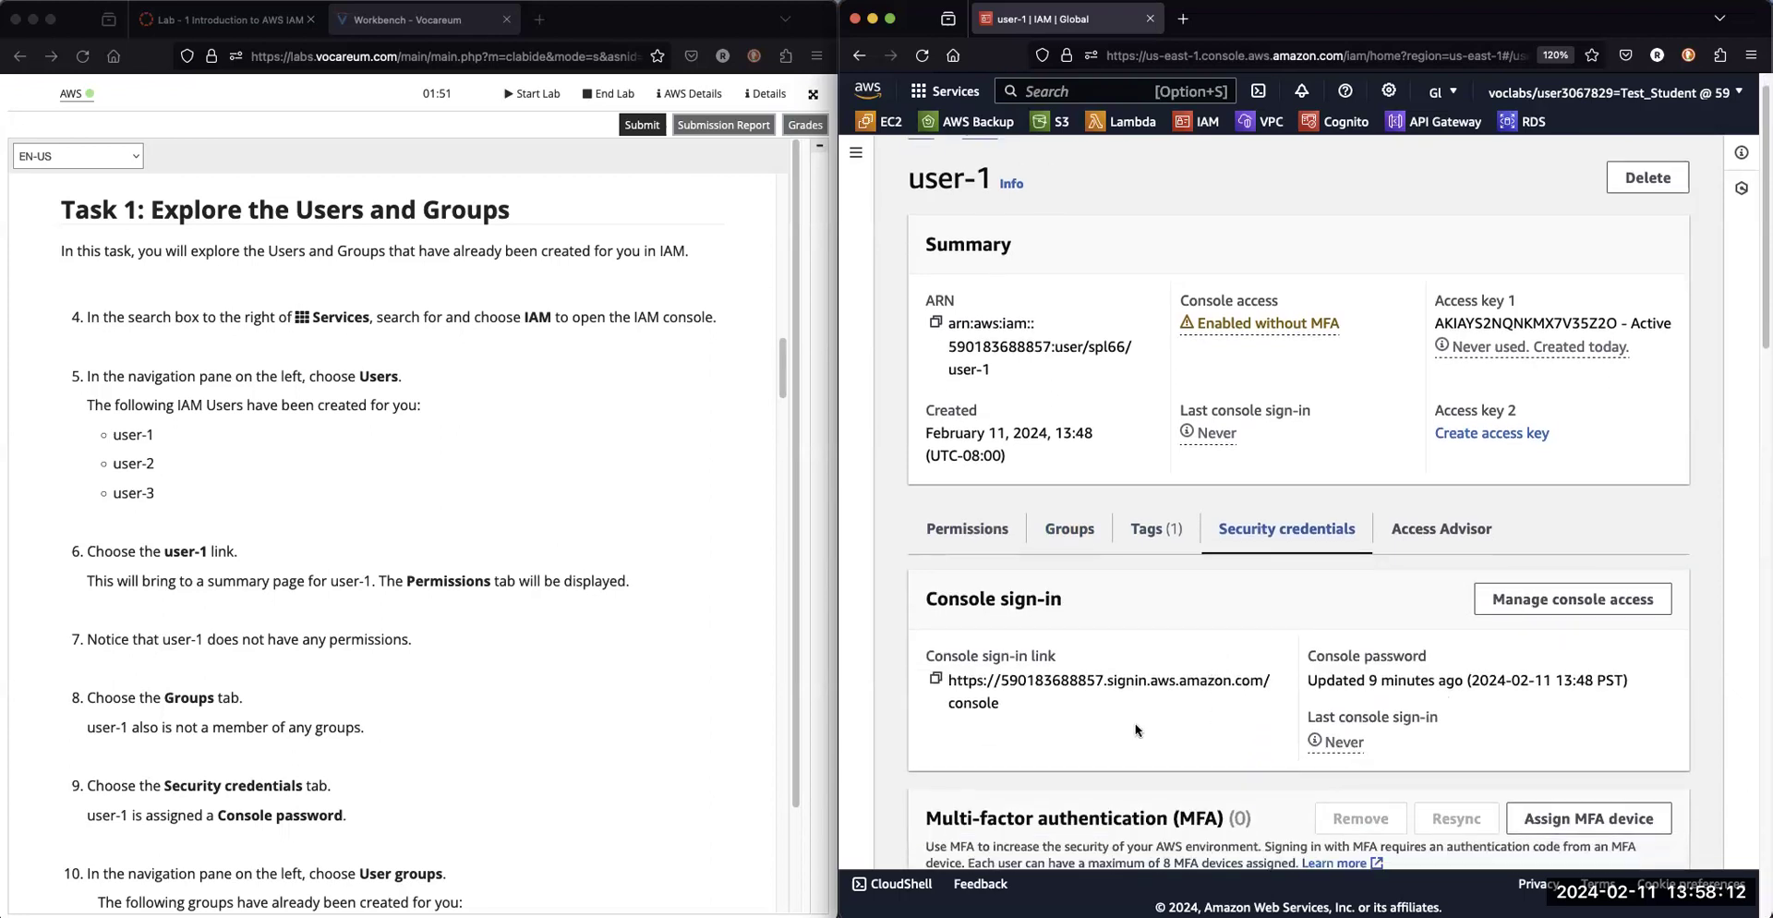
{"action": "scroll", "coordinate": [1136, 730], "scroll_direction": "down", "scroll_amount": 5}
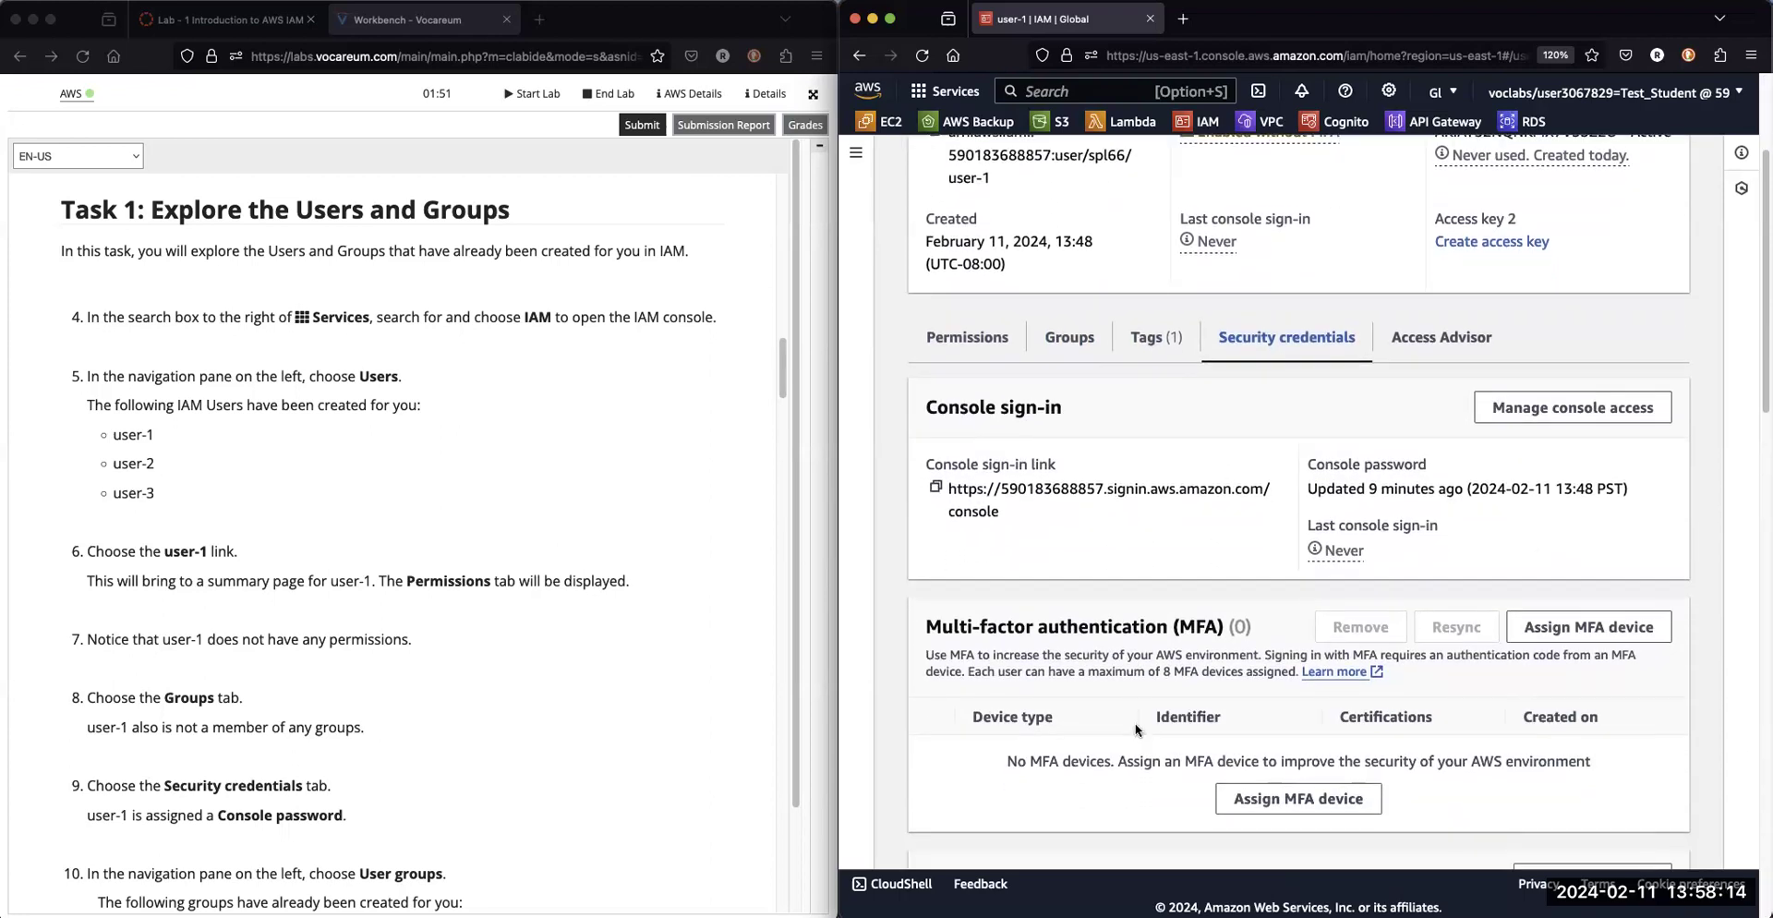
{"action": "scroll", "coordinate": [1136, 729], "scroll_direction": "down", "scroll_amount": 1}
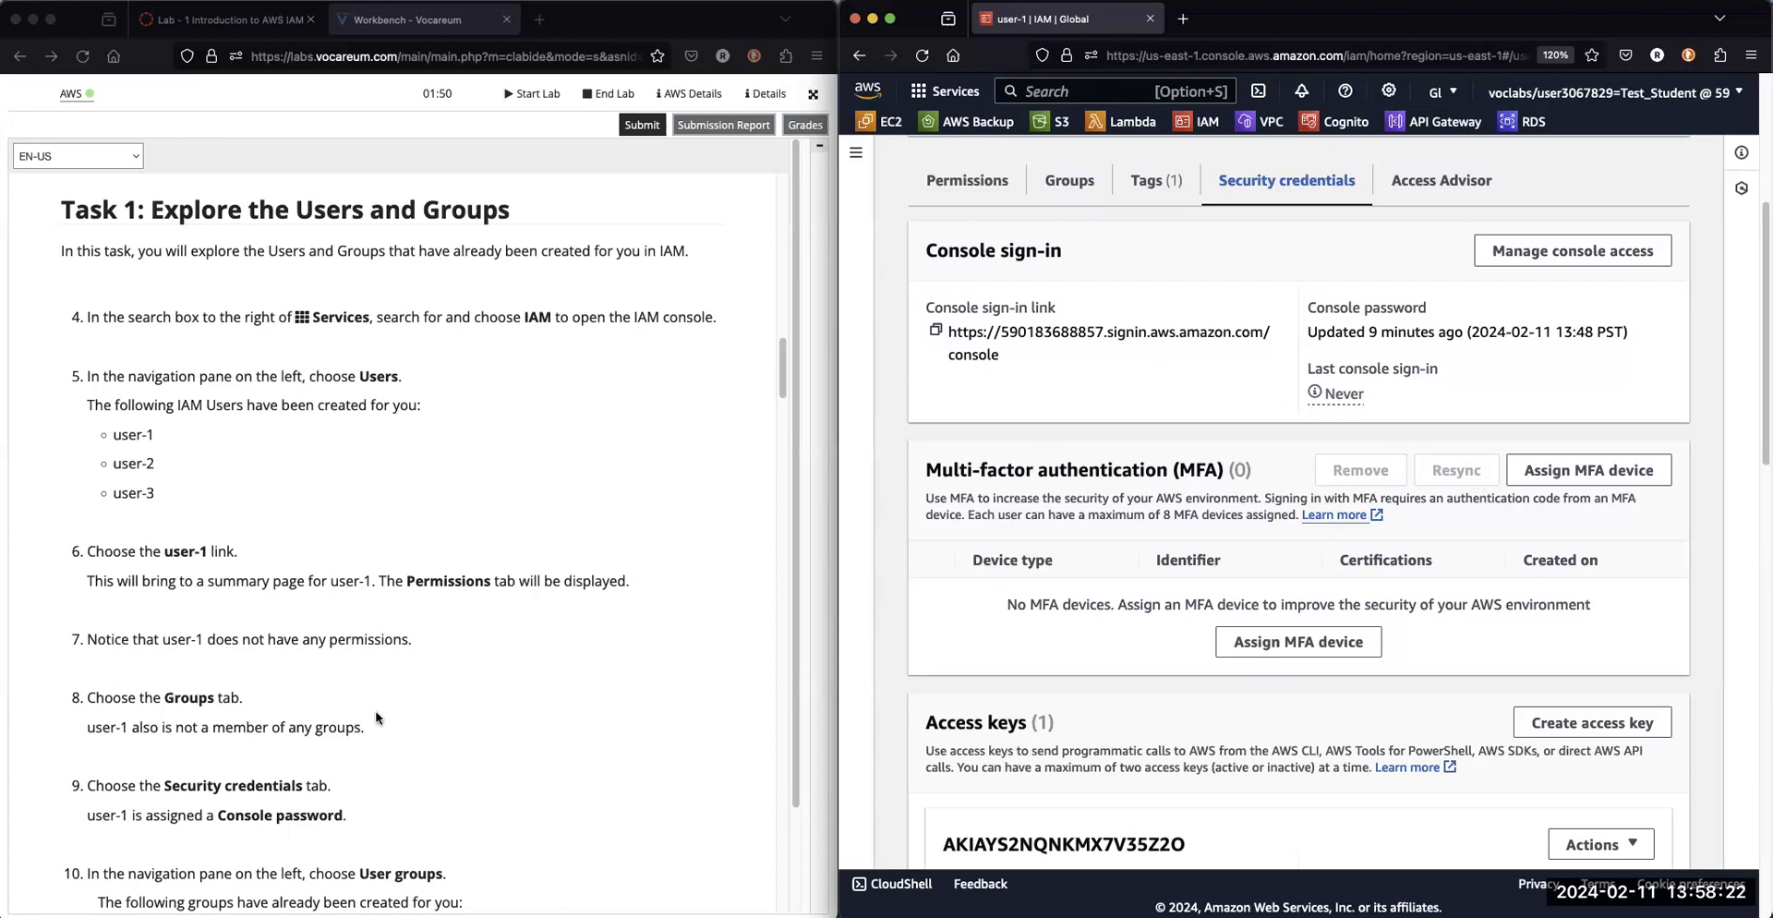
Step: Read lab steps 10 to 13 and open the IAM user groups list
{"action": "scroll", "coordinate": [377, 715], "scroll_direction": "down", "scroll_amount": 3}
{"action": "scroll", "coordinate": [377, 717], "scroll_direction": "down", "scroll_amount": 3}
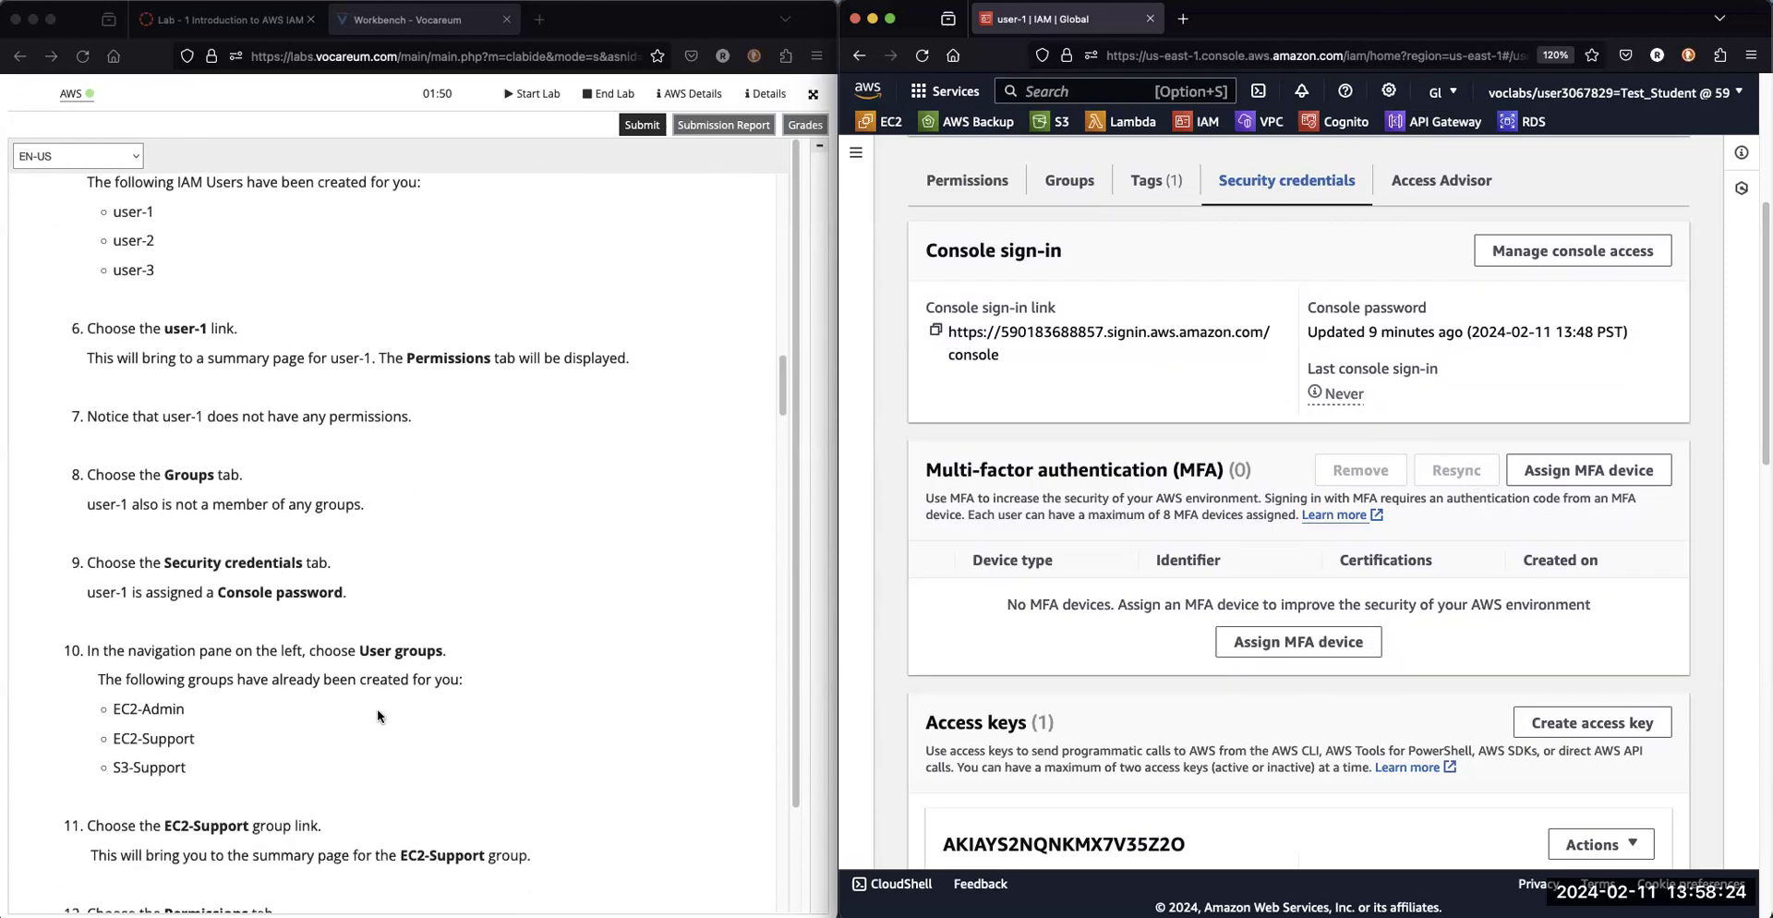
{"action": "scroll", "coordinate": [377, 715], "scroll_direction": "down", "scroll_amount": 2}
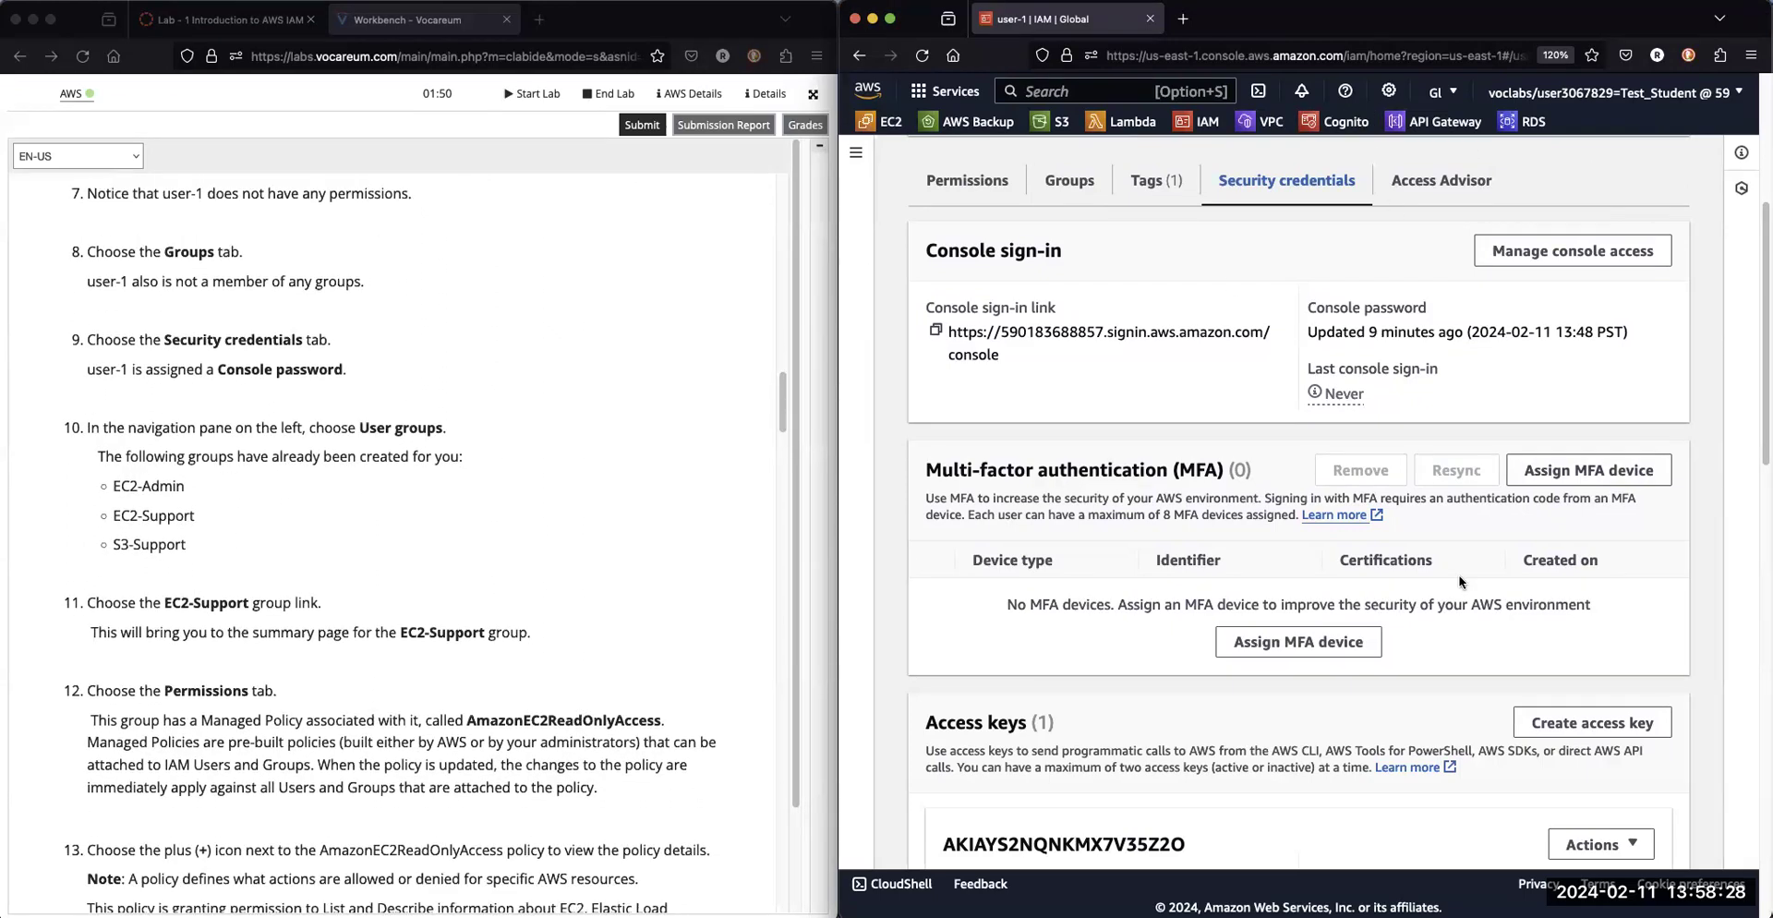
{"action": "scroll", "coordinate": [1238, 546], "scroll_direction": "up", "scroll_amount": 5}
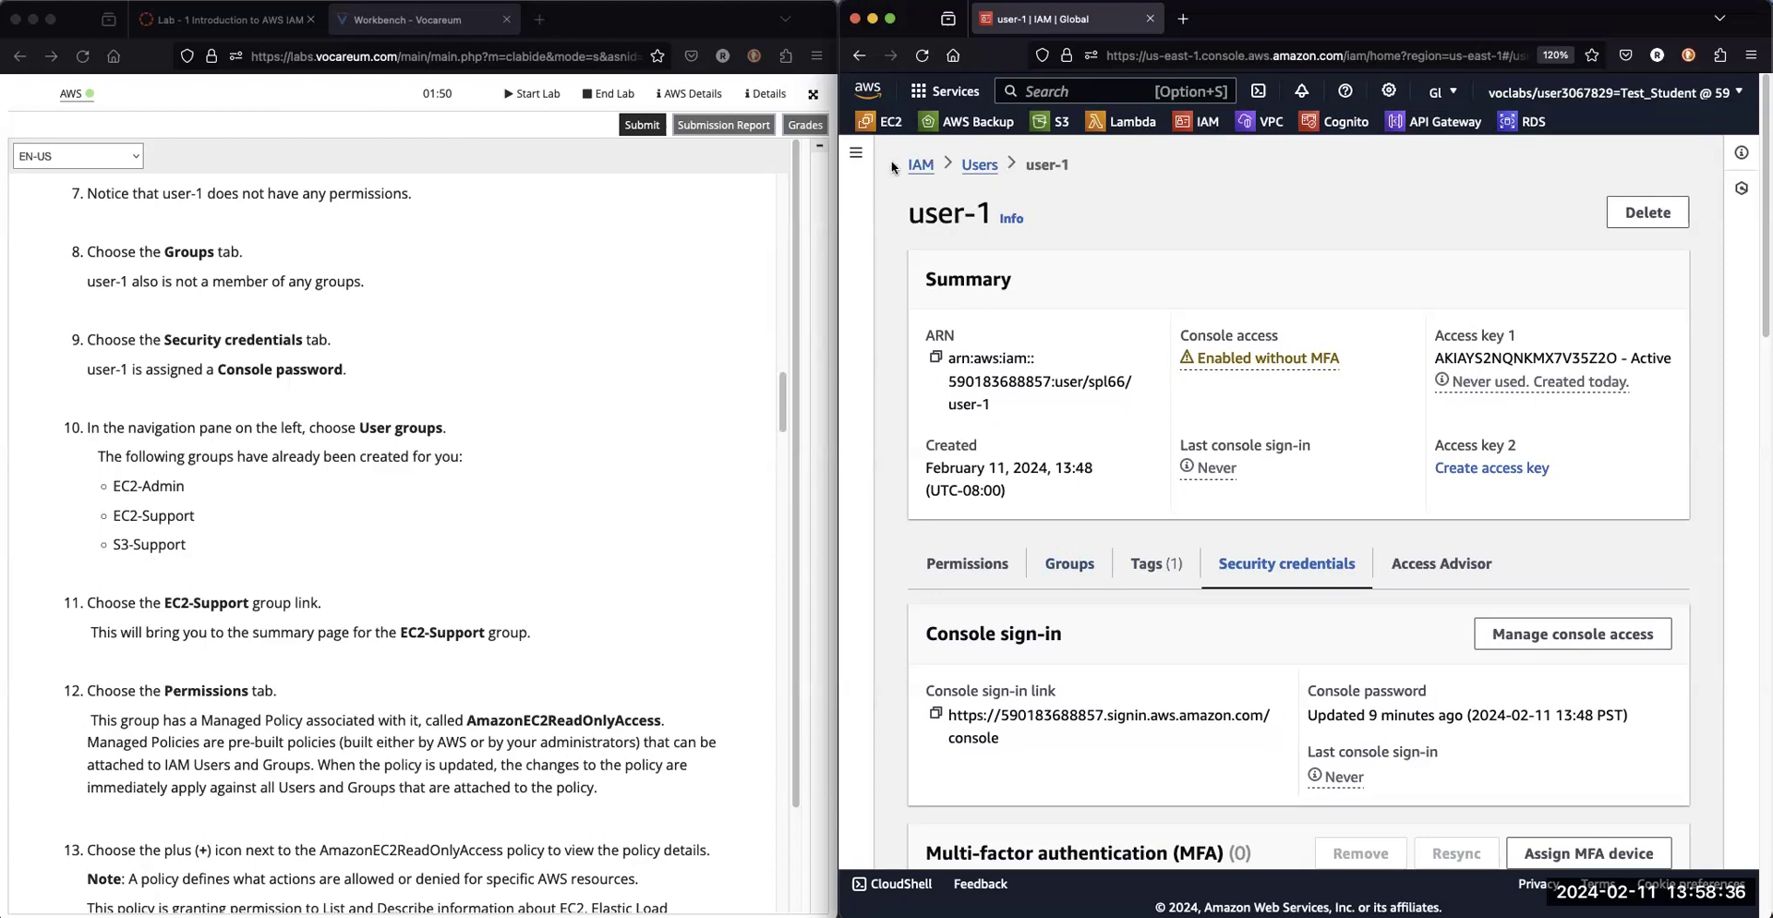
{"action": "left_click", "coordinate": [857, 155]}
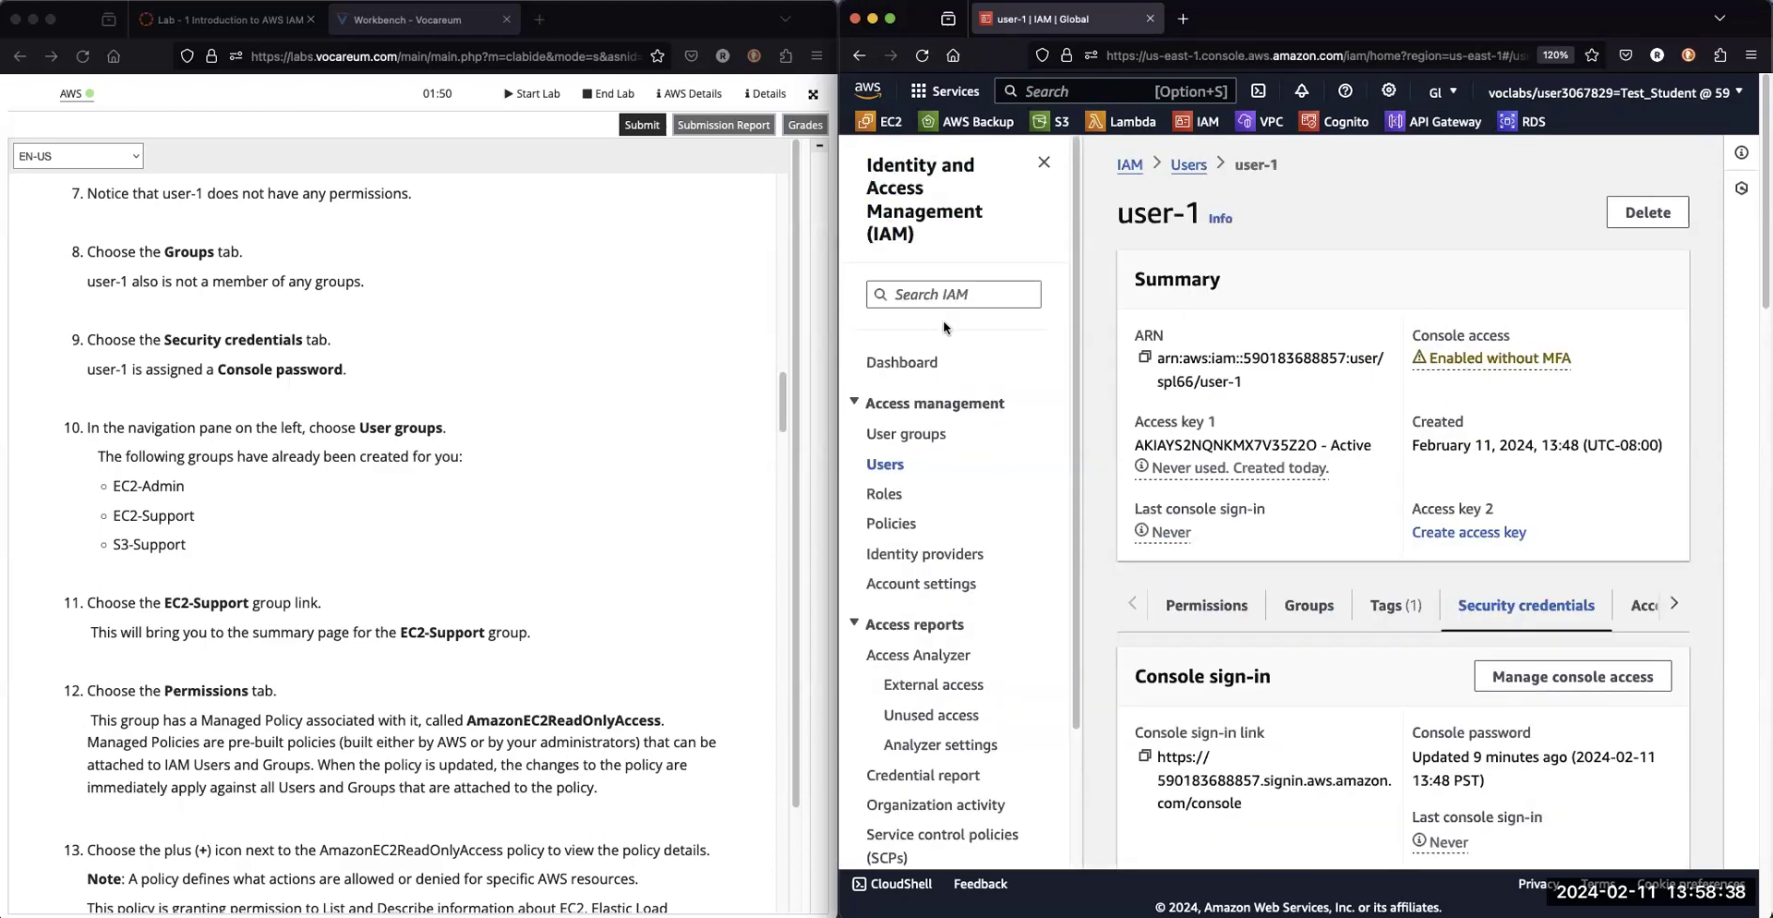
{"action": "left_click", "coordinate": [905, 434]}
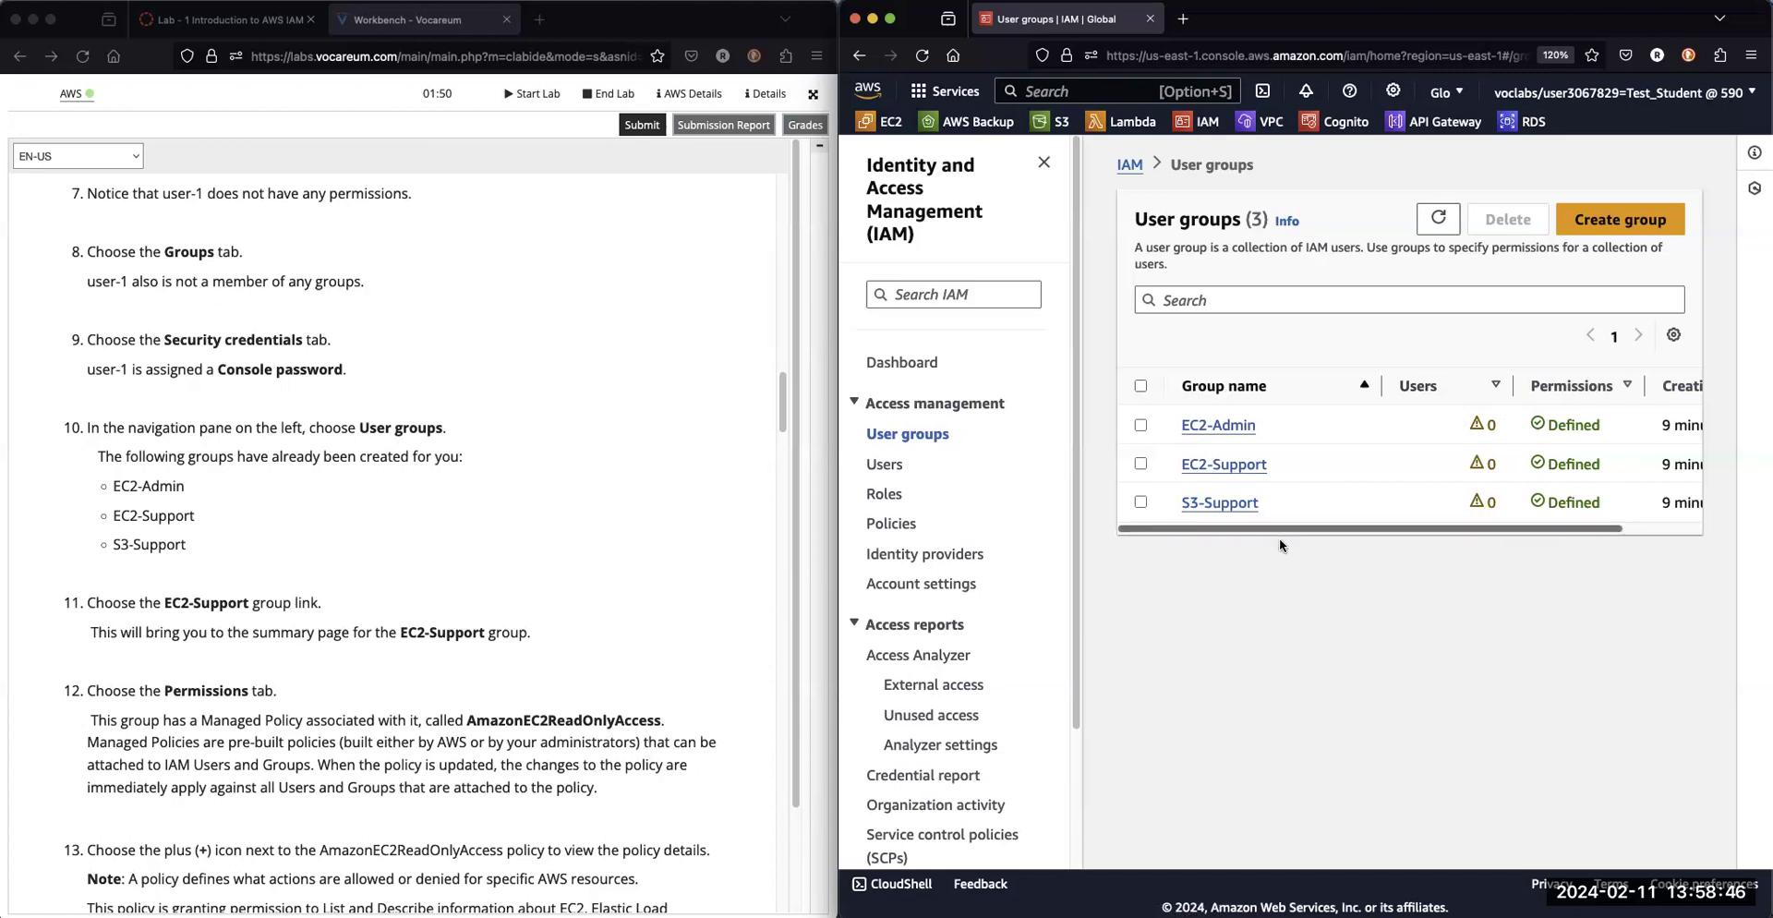
Step: Open the EC2-Admin group and inspect the JSON of its attached EC2-Admin-Policy permissions policy
{"action": "left_click", "coordinate": [1201, 427]}
{"action": "left_click", "coordinate": [1044, 162]}
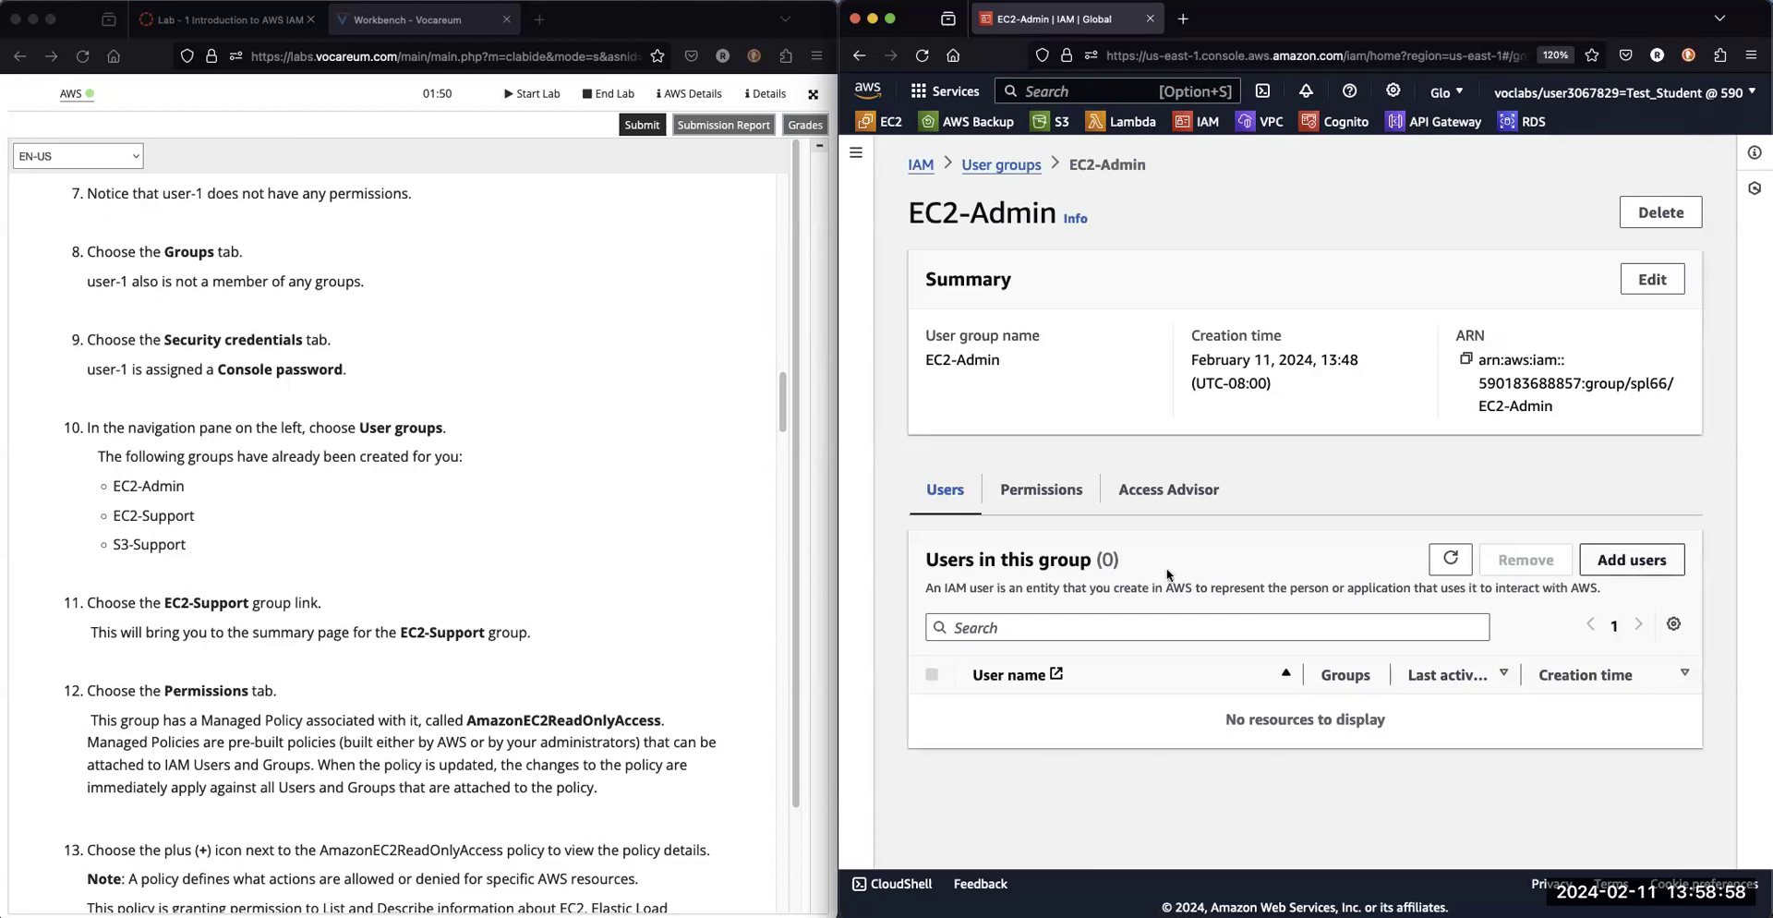
{"action": "left_click", "coordinate": [1035, 497]}
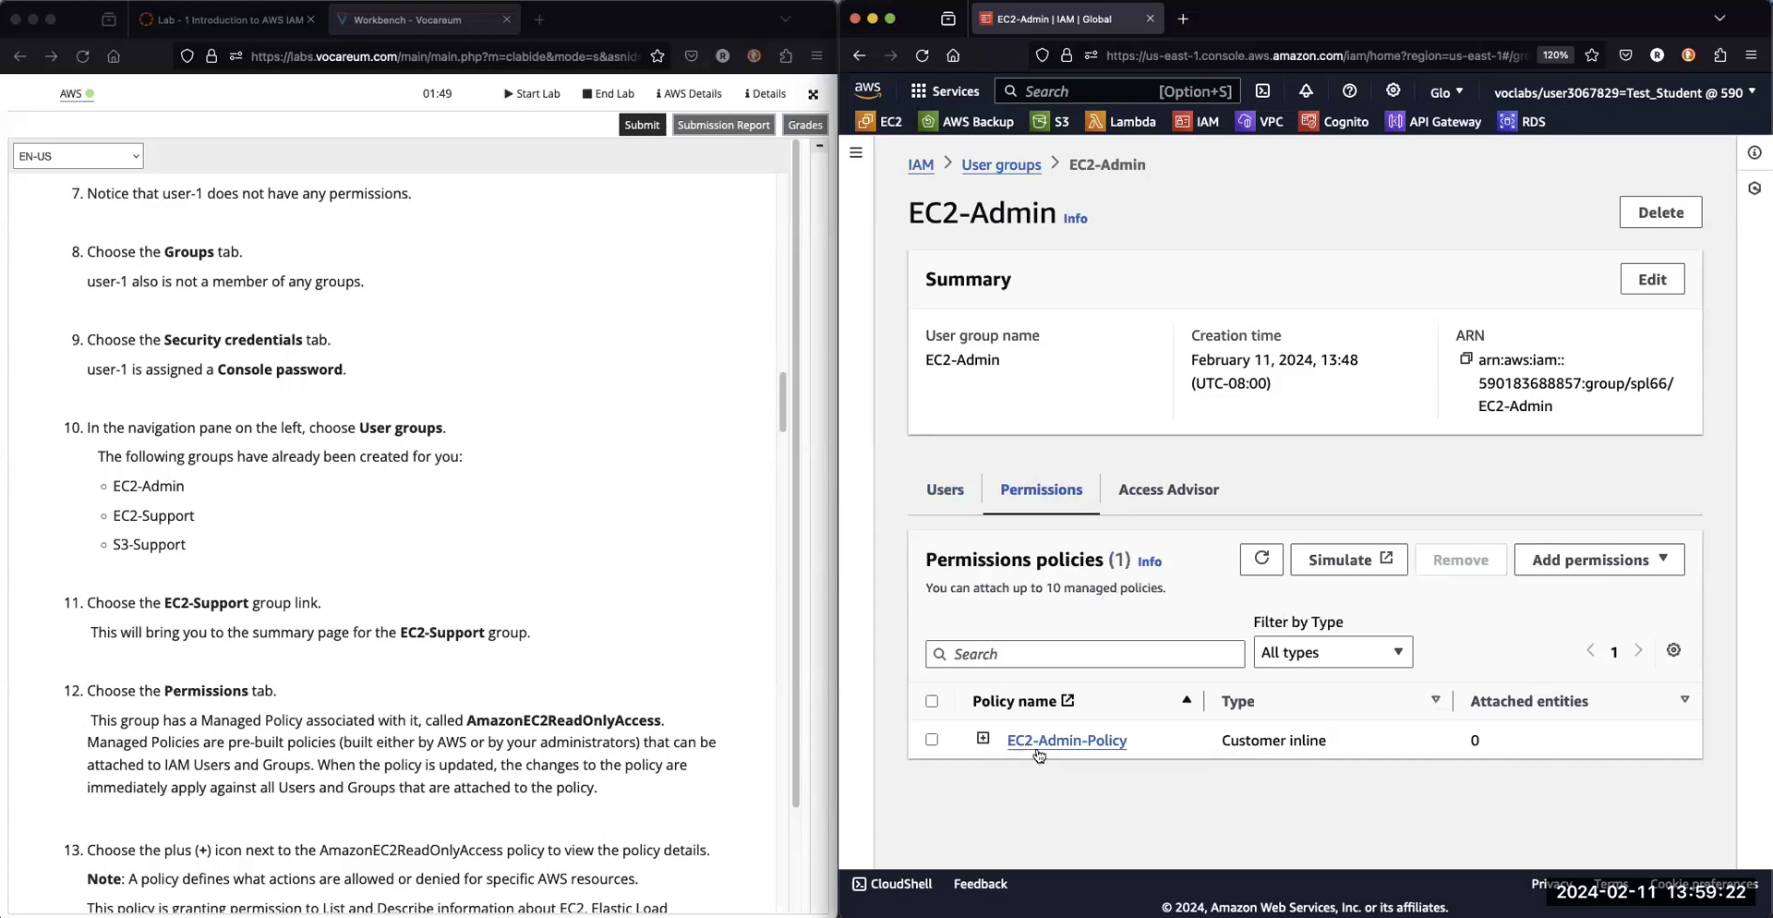
{"action": "left_click", "coordinate": [984, 740]}
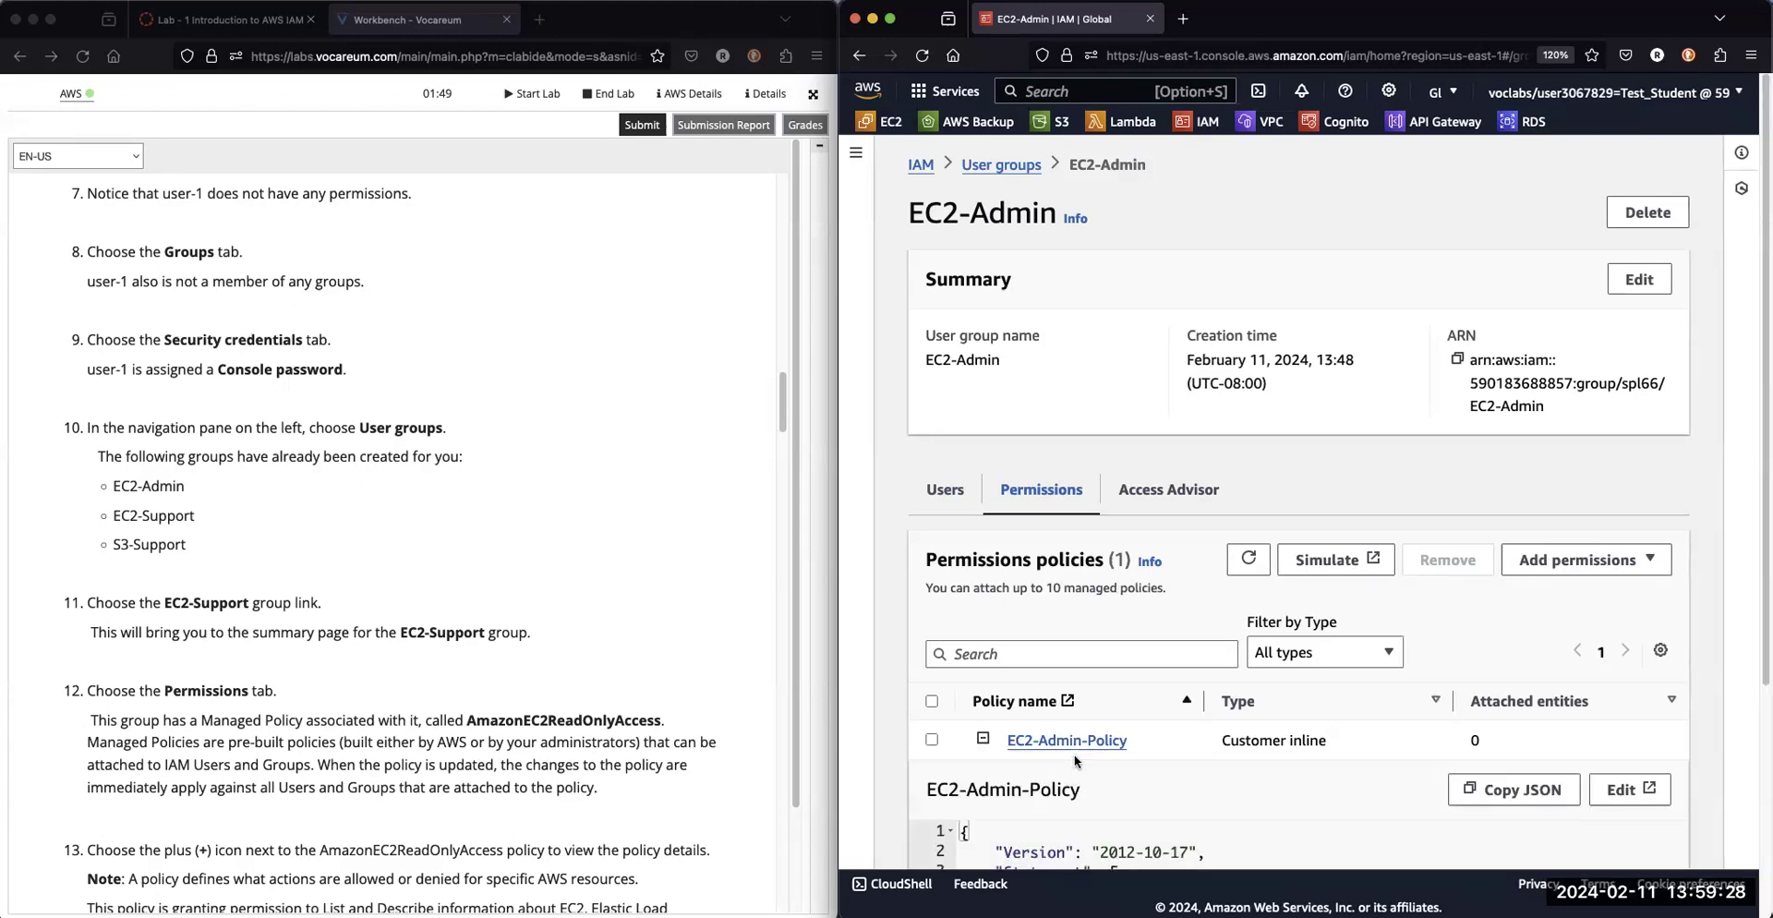
{"action": "scroll", "coordinate": [1073, 760], "scroll_direction": "down", "scroll_amount": 5}
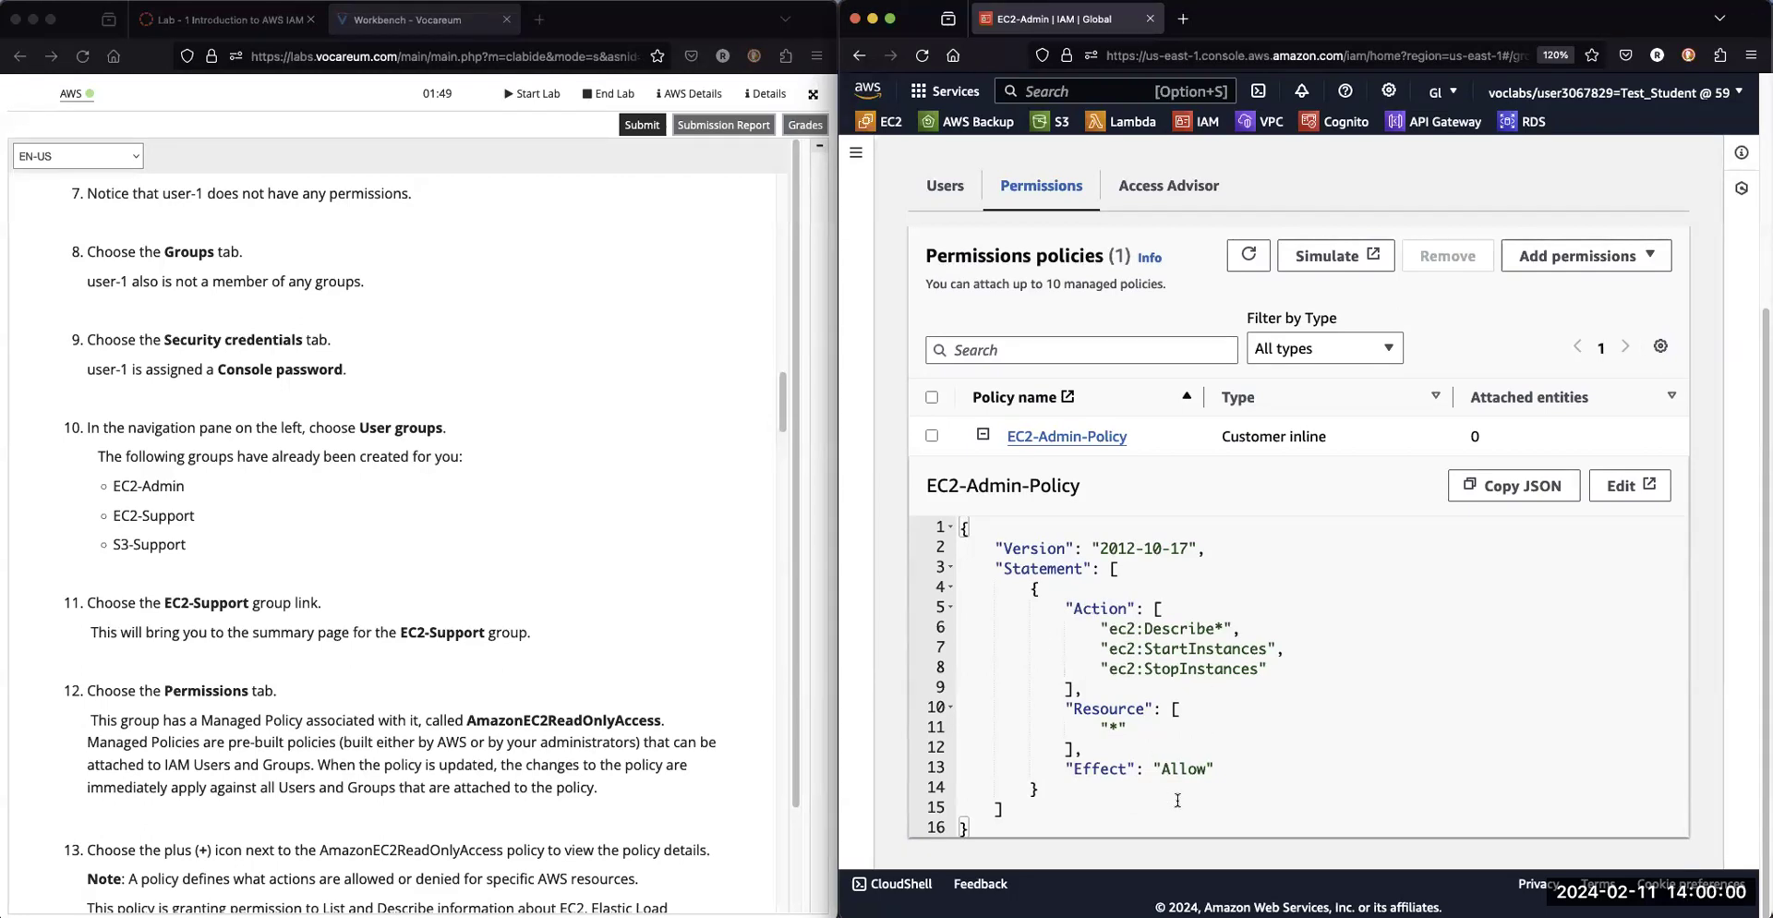
{"action": "scroll", "coordinate": [1097, 652], "scroll_direction": "up", "scroll_amount": 3}
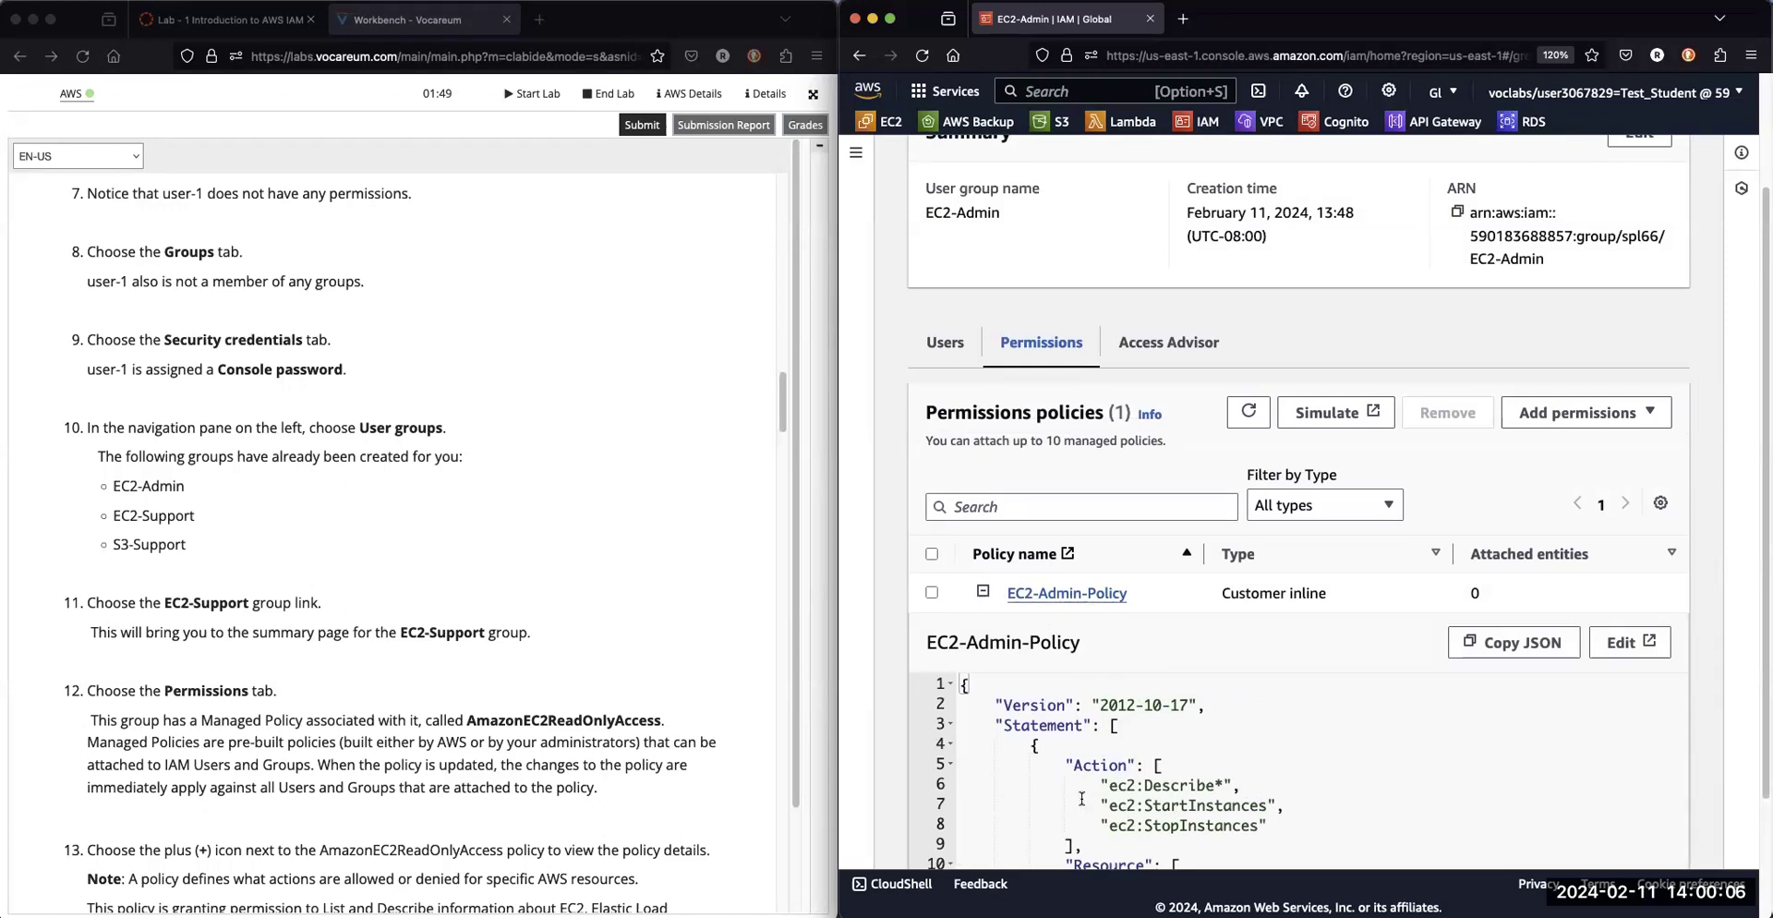
Step: Read the lab instructions on policy structure up to step 20, then return from EC2-Admin to the user groups list
{"action": "scroll", "coordinate": [583, 816], "scroll_direction": "down", "scroll_amount": 1}
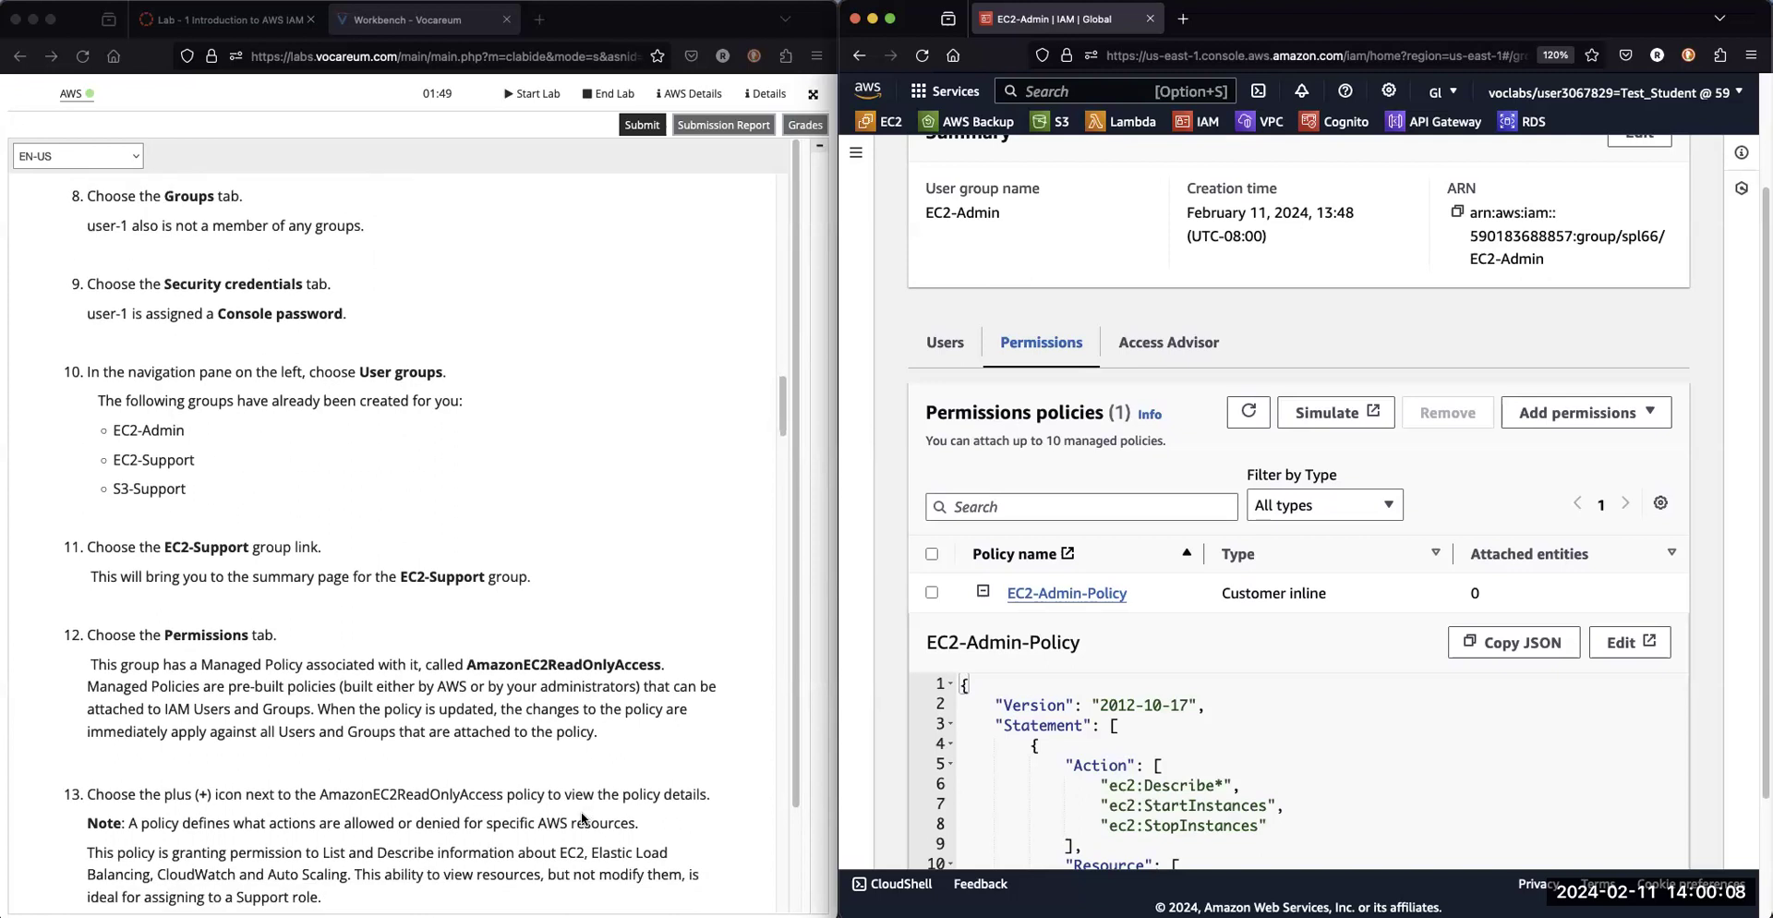
{"action": "scroll", "coordinate": [742, 851], "scroll_direction": "down", "scroll_amount": 2}
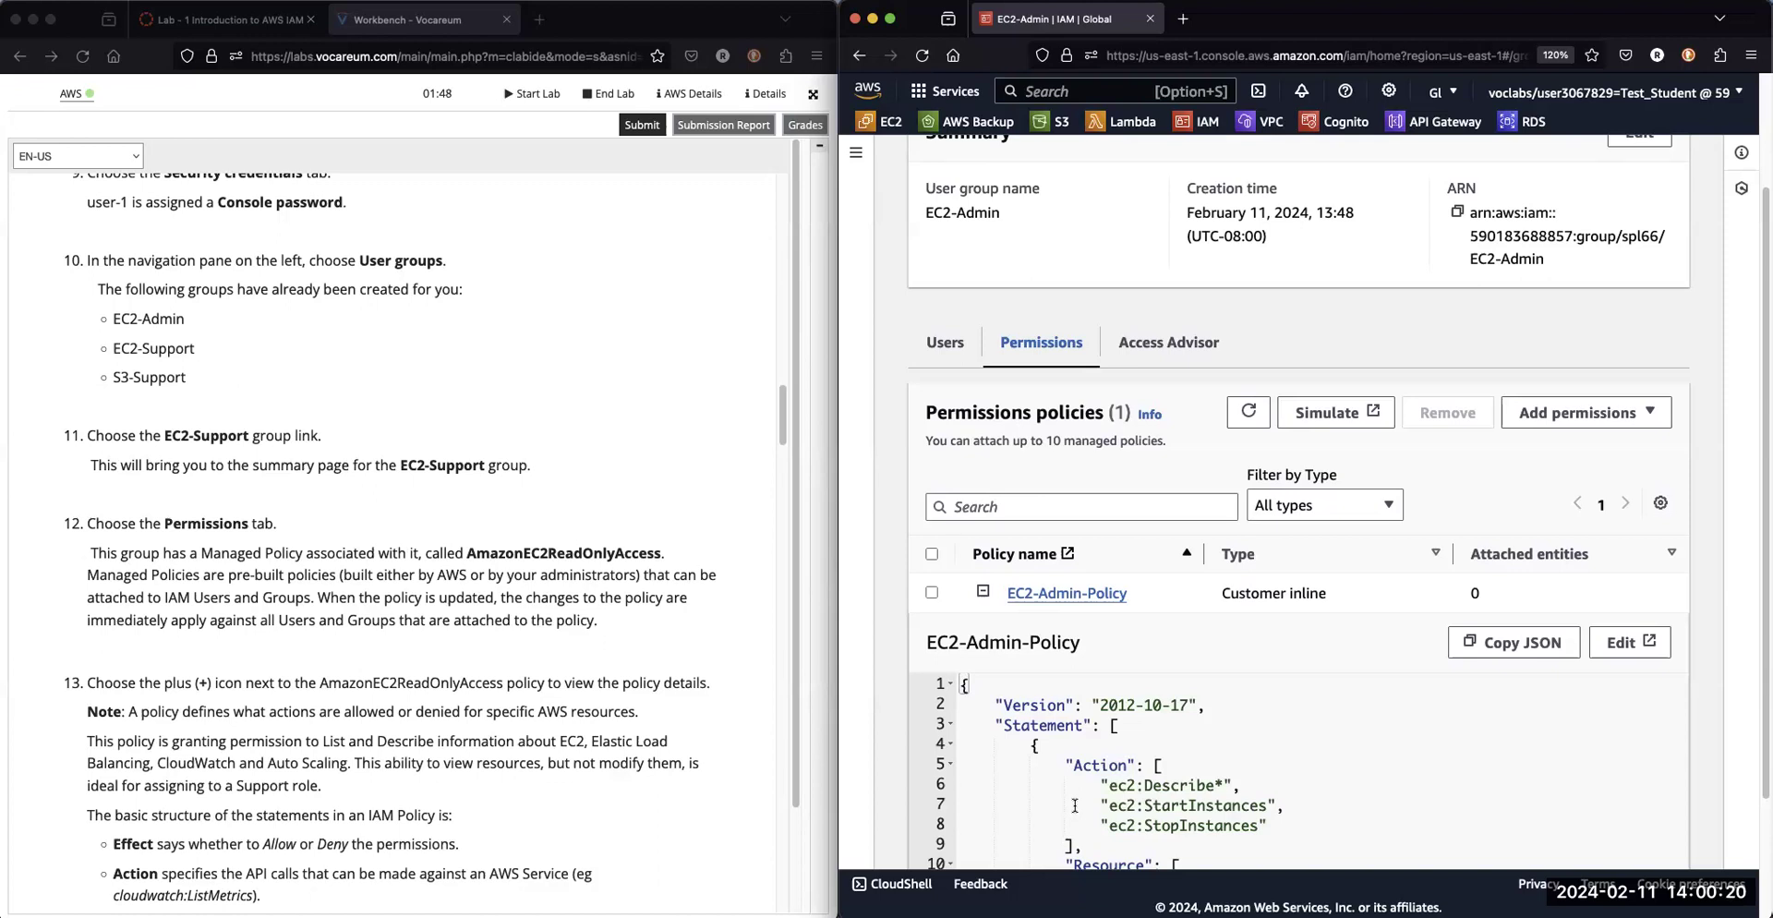
{"action": "scroll", "coordinate": [481, 831], "scroll_direction": "down", "scroll_amount": 5}
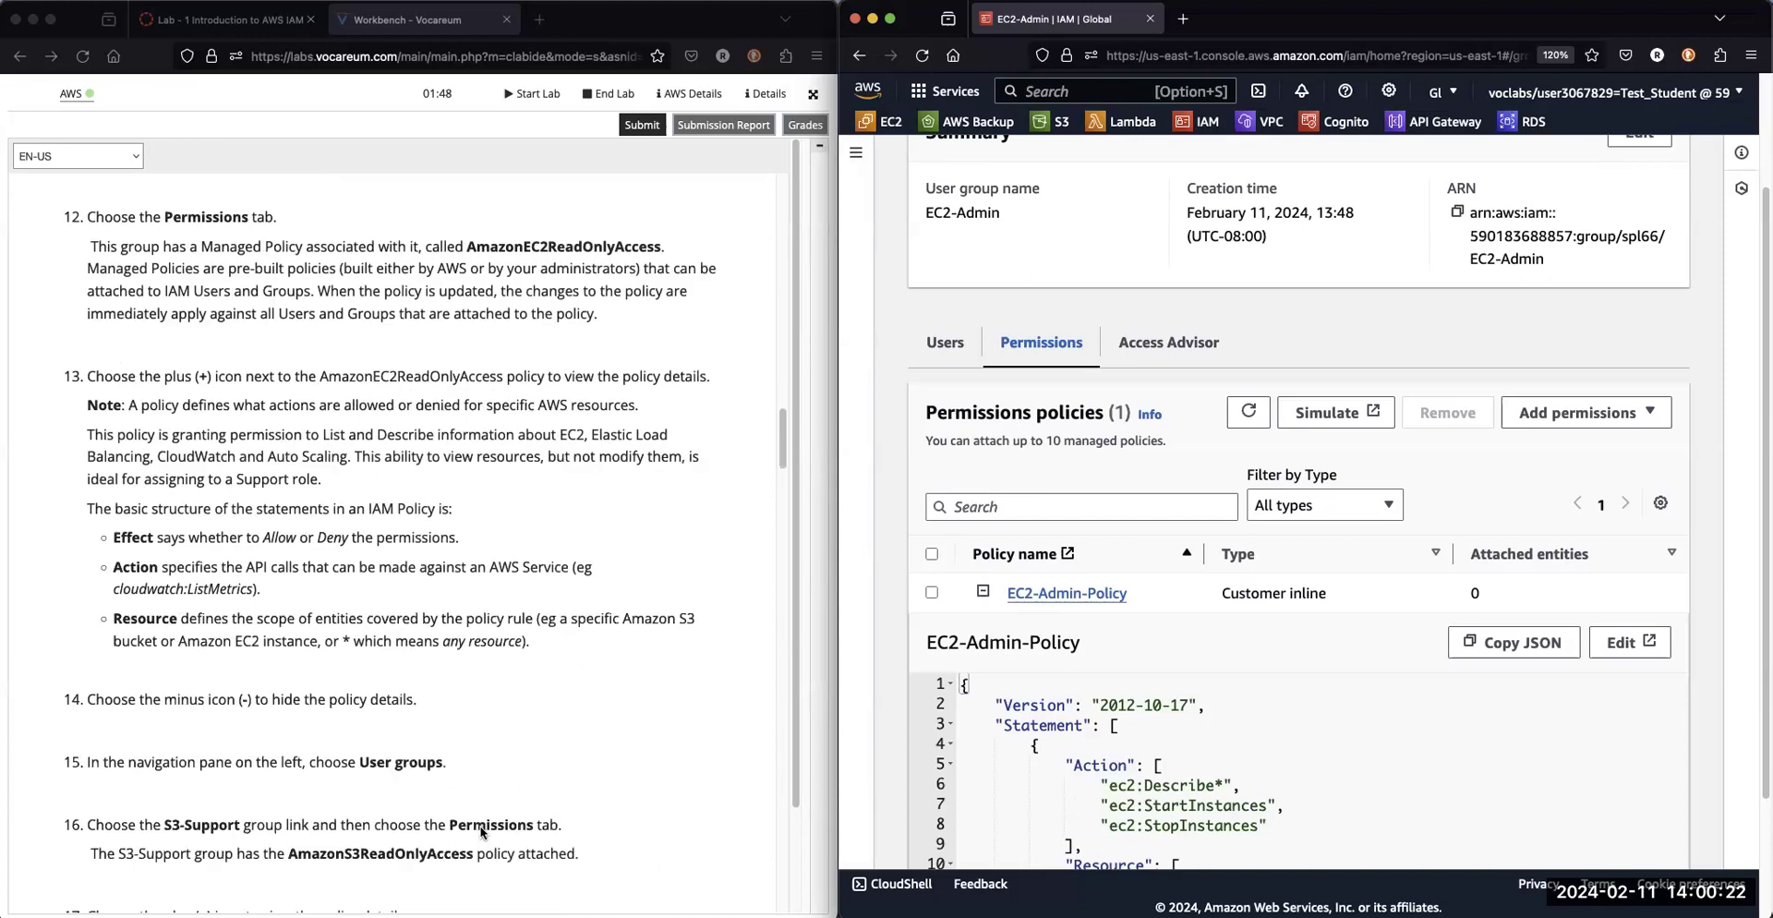
{"action": "scroll", "coordinate": [481, 831], "scroll_direction": "down", "scroll_amount": 2}
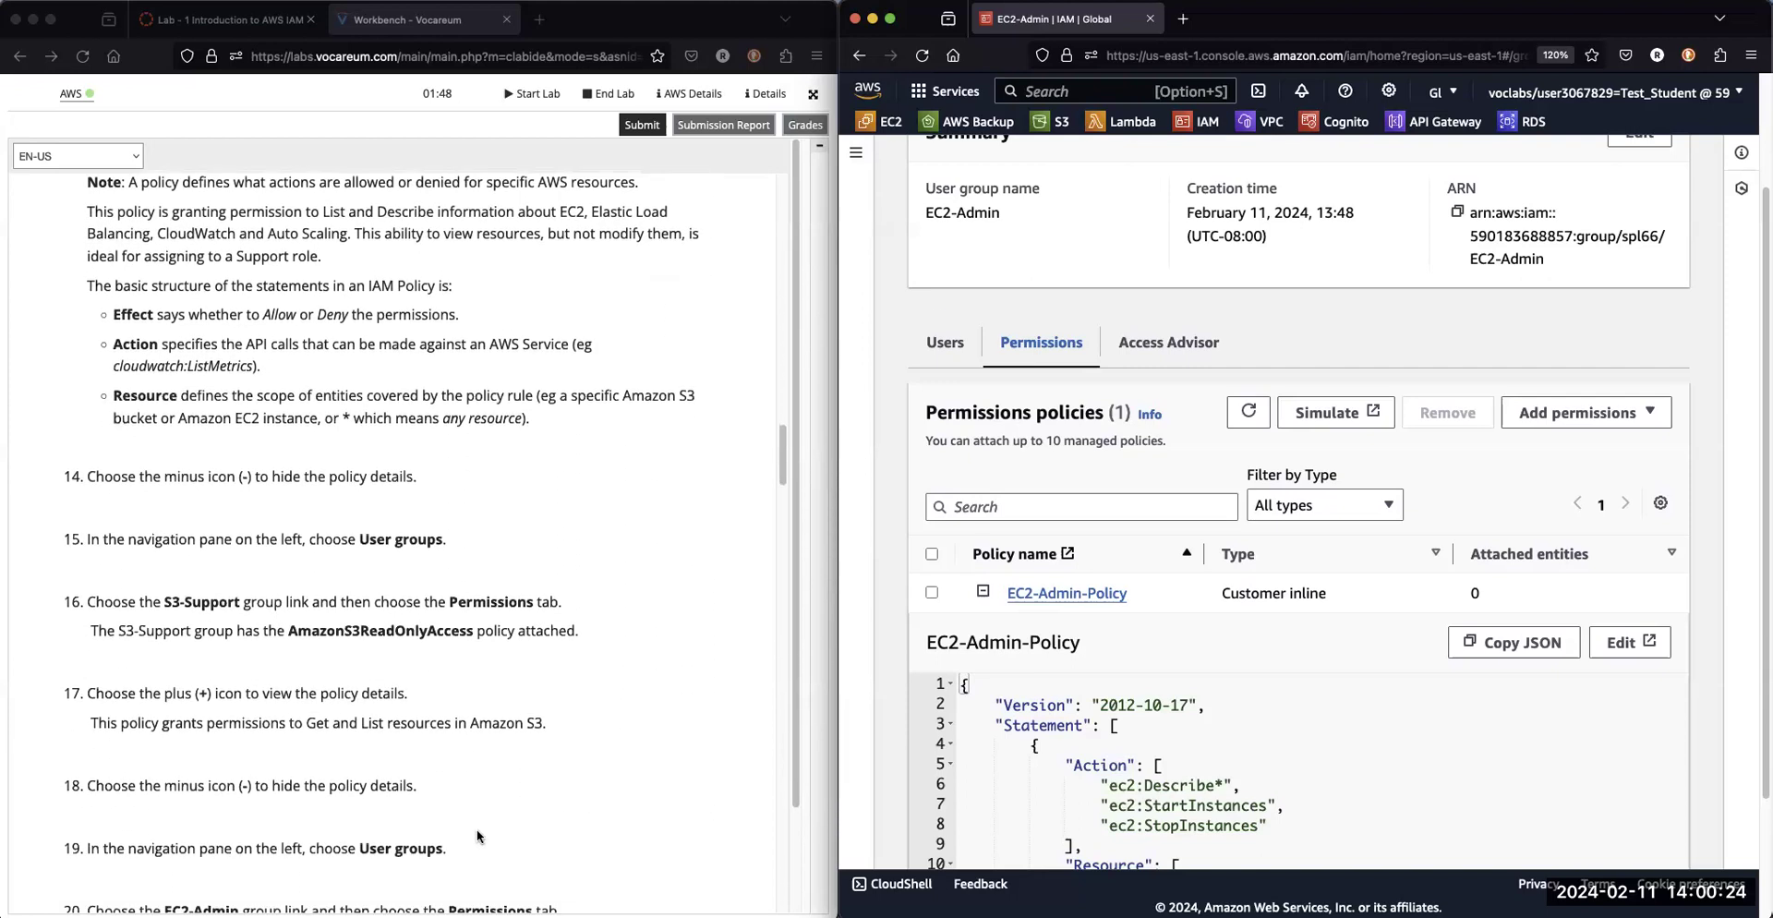
{"action": "scroll", "coordinate": [475, 837], "scroll_direction": "down", "scroll_amount": 1}
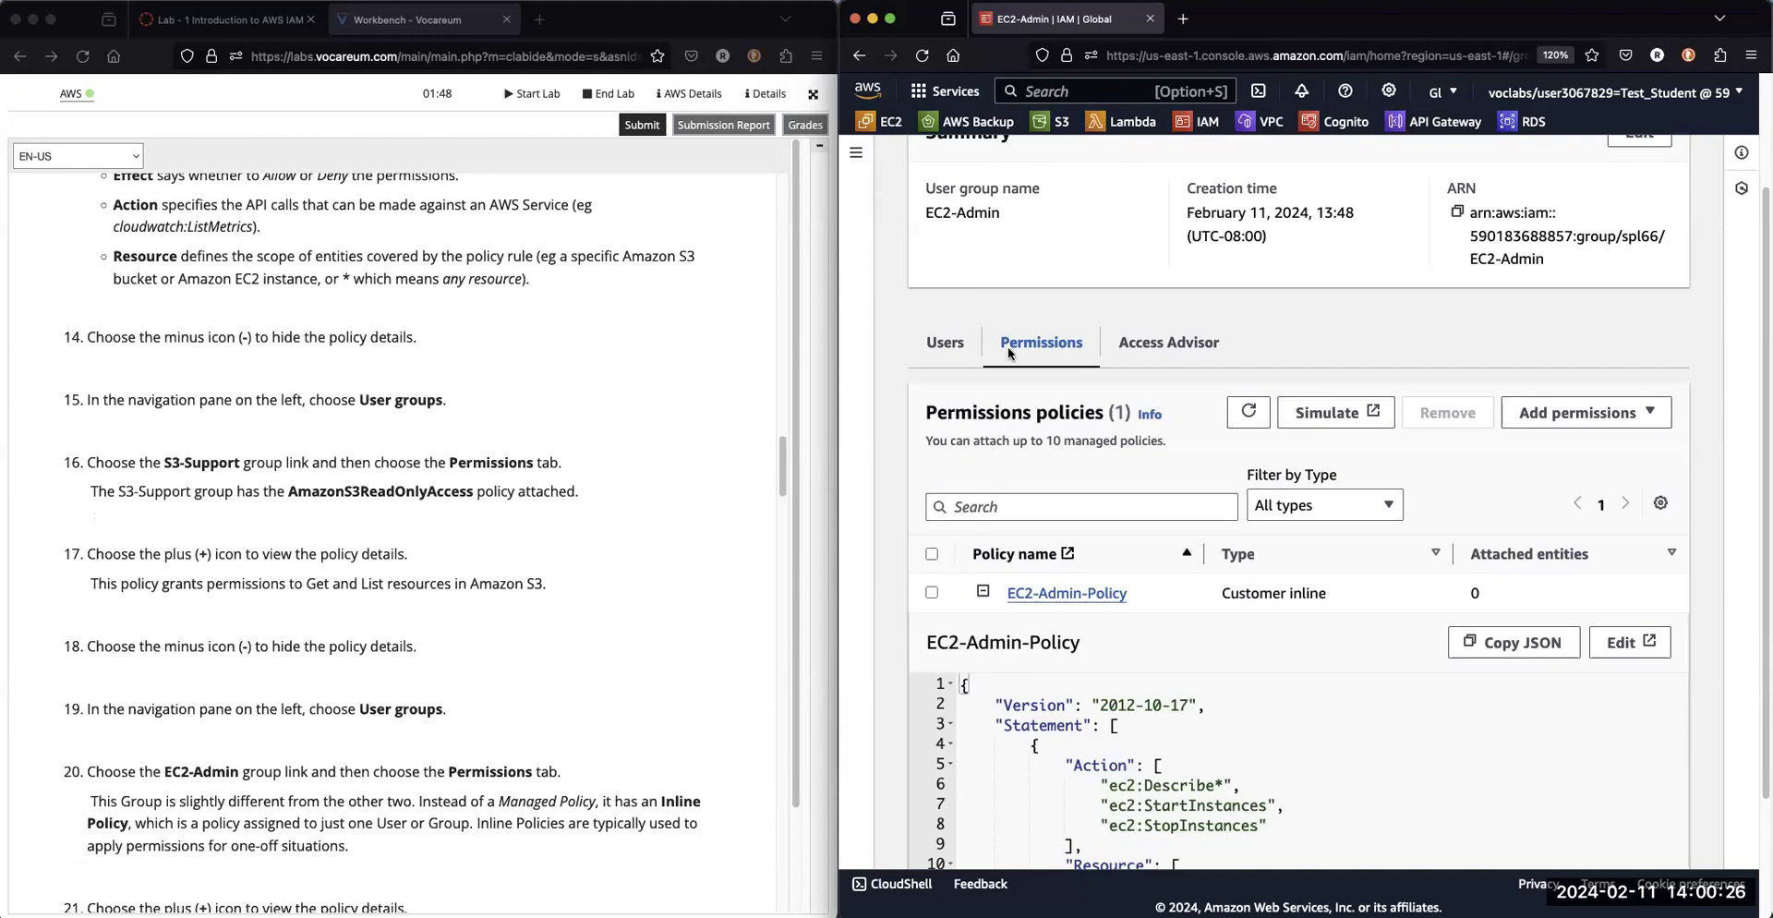
{"action": "left_click", "coordinate": [858, 157]}
{"action": "left_click", "coordinate": [870, 435]}
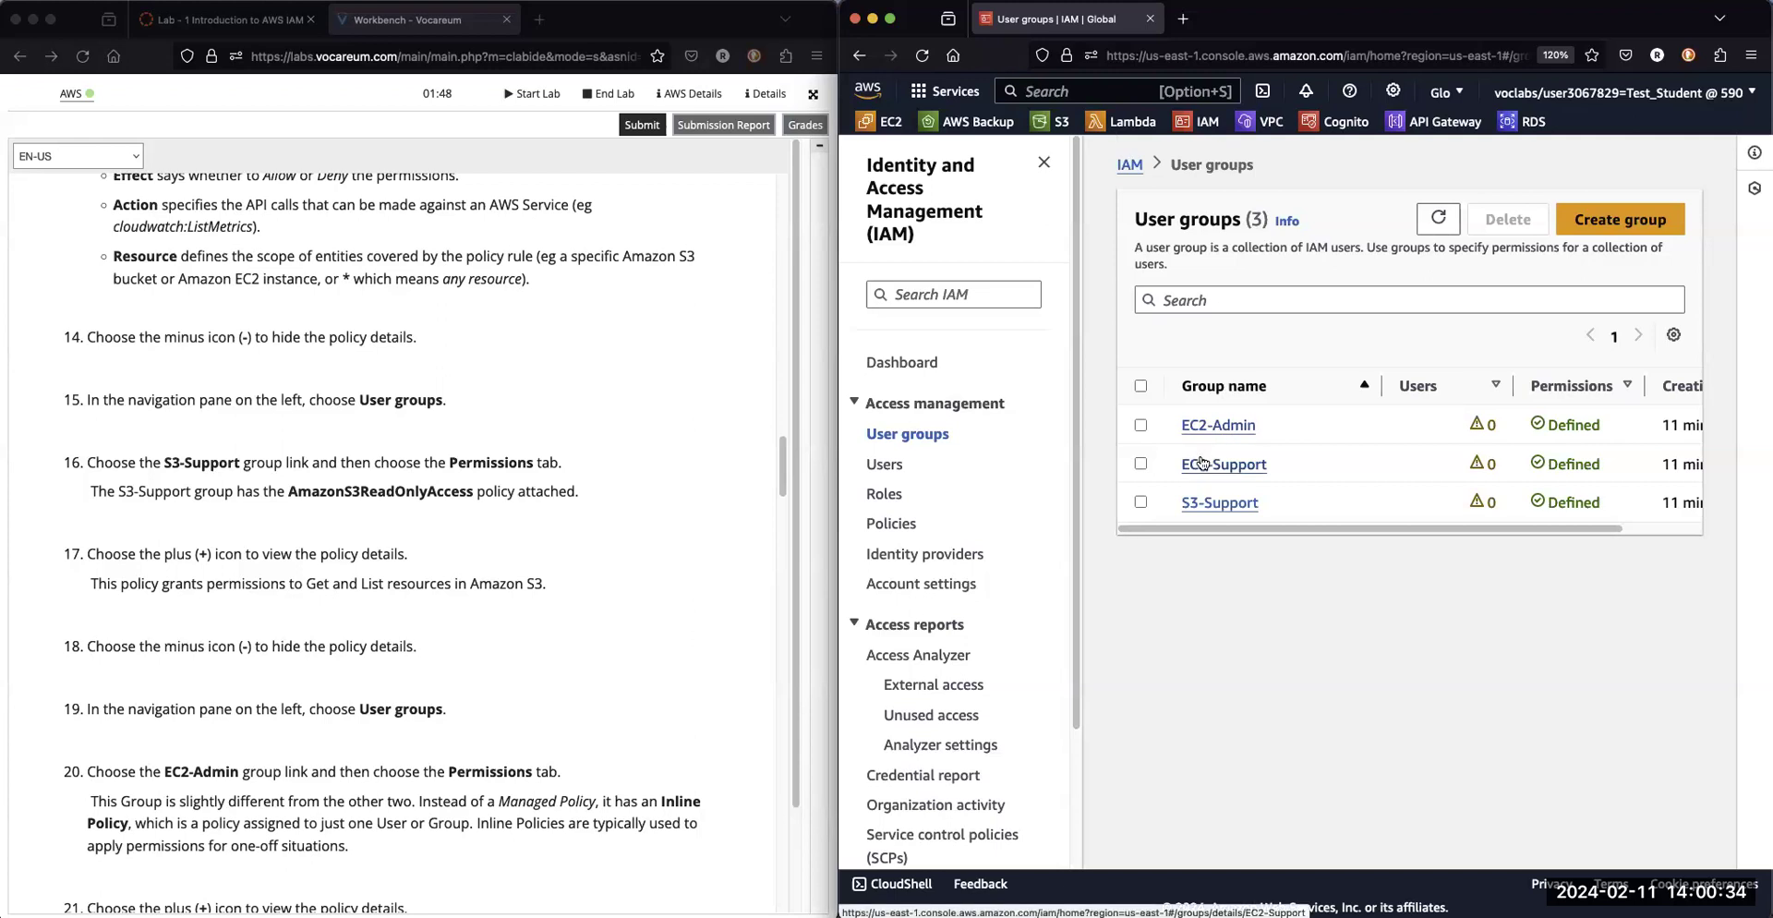
Step: Open the EC2-Support group's permissions policies and widen the policy name column to show the full name
{"action": "left_click", "coordinate": [1202, 467]}
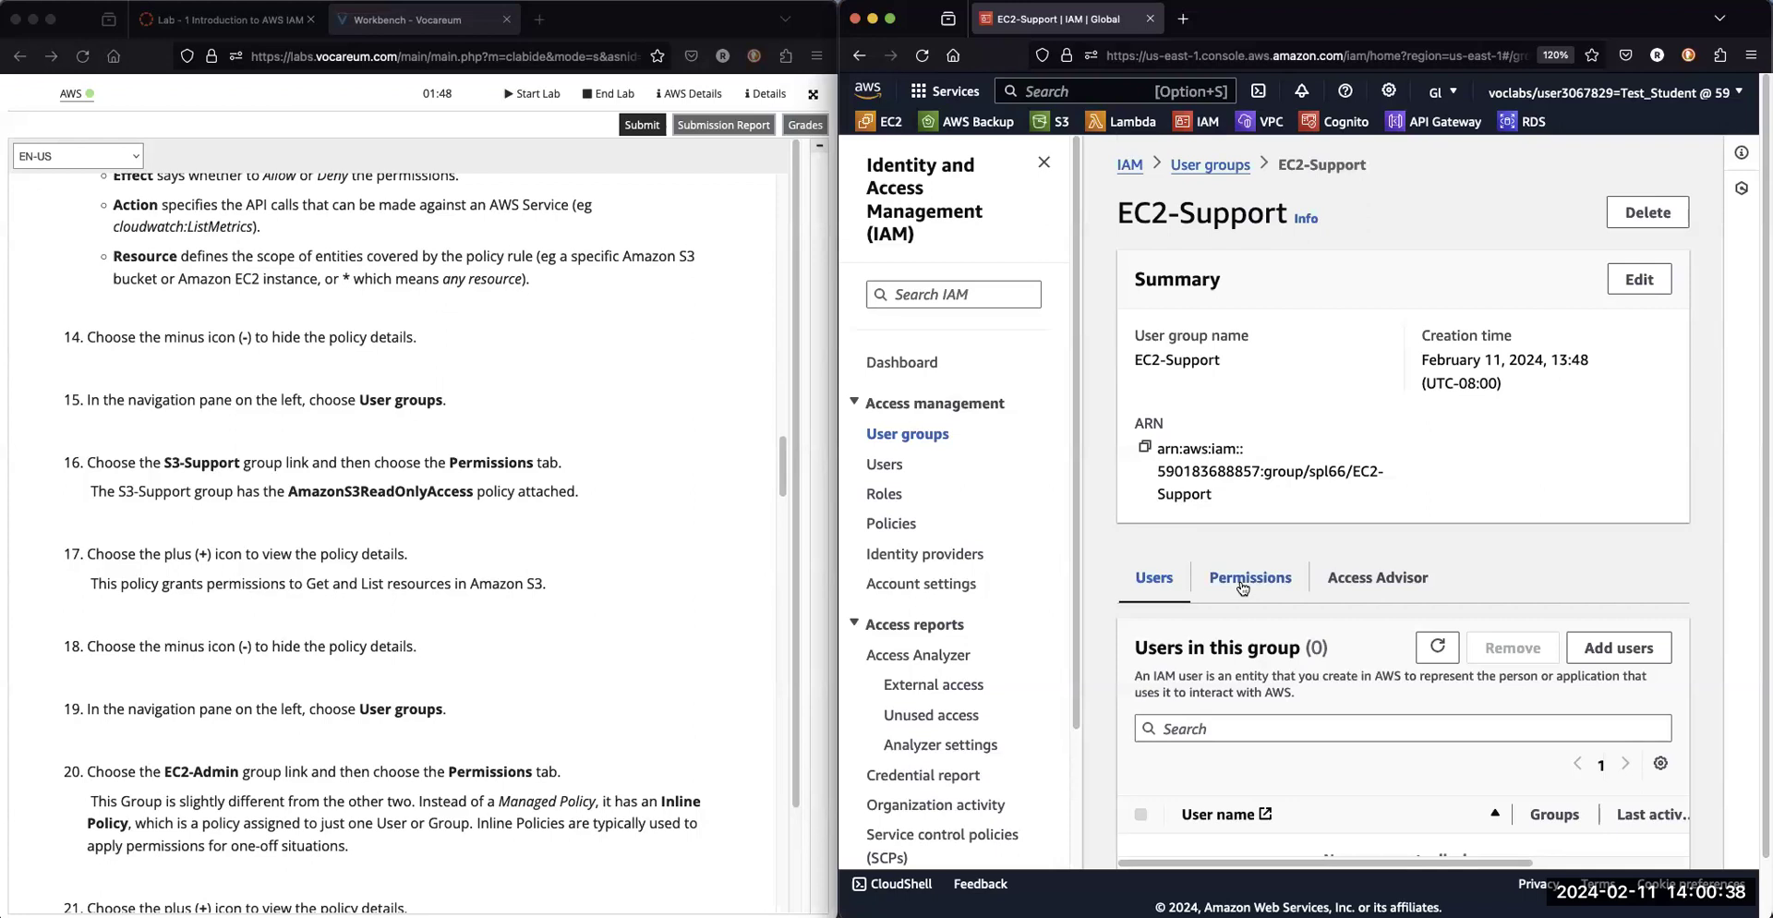
{"action": "scroll", "coordinate": [1242, 587], "scroll_direction": "down", "scroll_amount": 1}
{"action": "left_click", "coordinate": [1248, 519]}
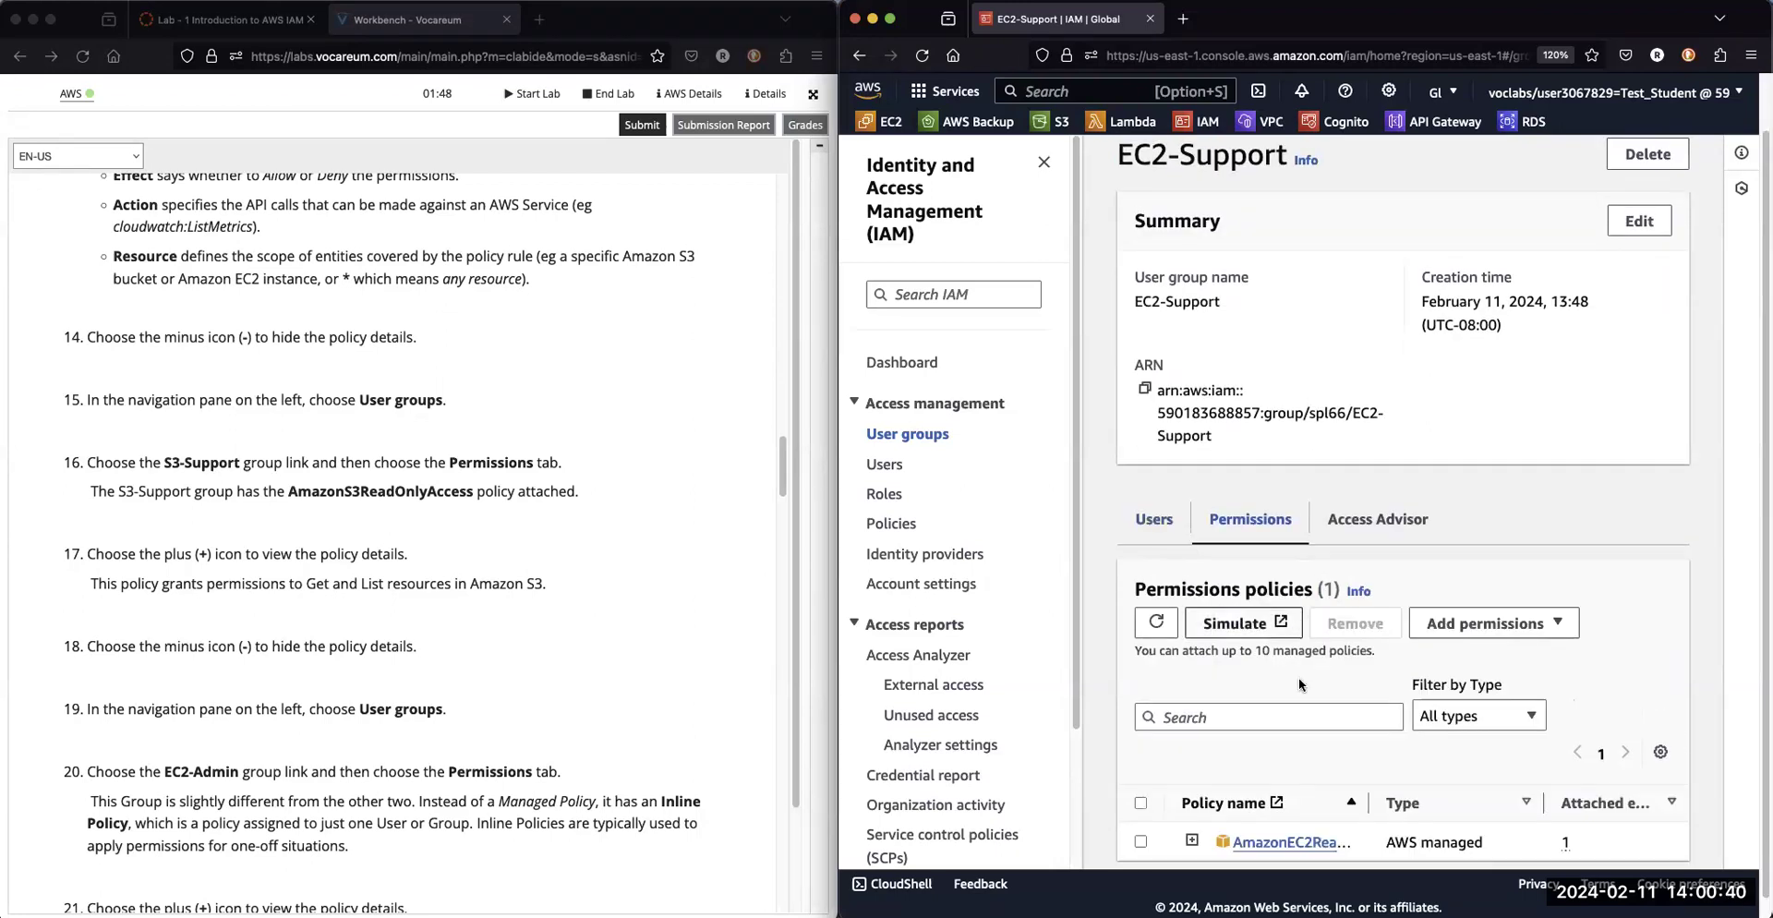
{"action": "scroll", "coordinate": [1299, 682], "scroll_direction": "down", "scroll_amount": 1}
{"action": "left_click_drag", "start_coordinate": [1366, 779], "coordinate": [1442, 779]}
{"action": "left_click_drag", "start_coordinate": [1475, 778], "coordinate": [1454, 778]}
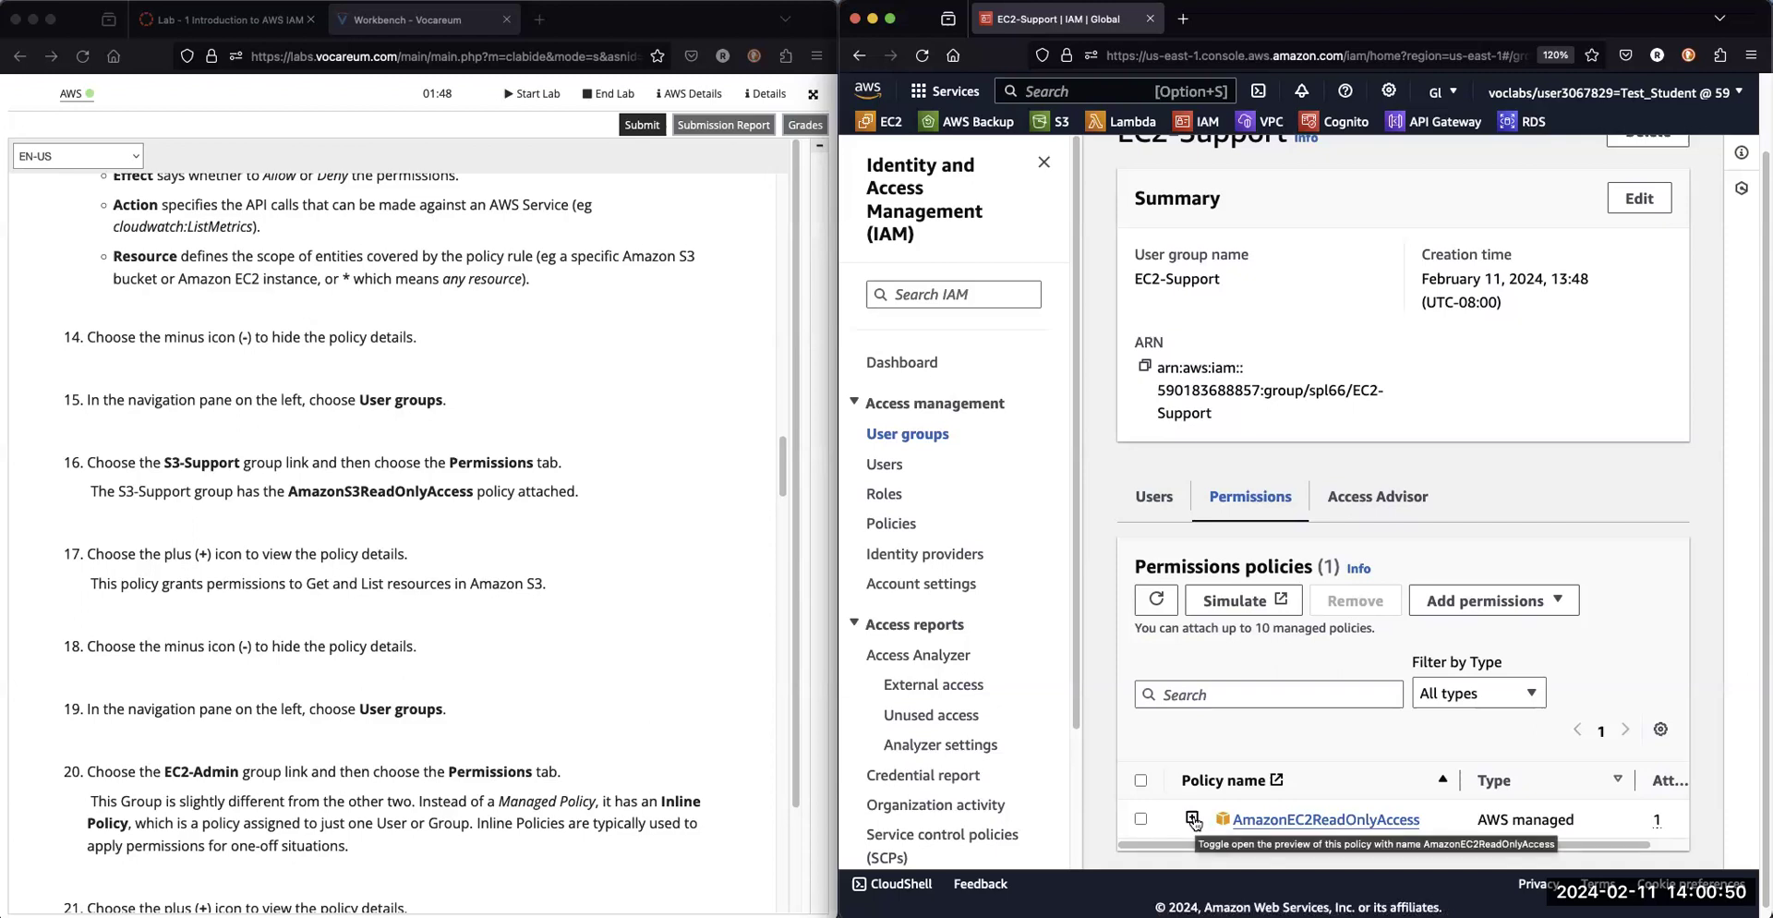
Step: Expand the AmazonEC2ReadOnlyAccess policy and examine the effects, actions and resources in its full JSON
{"action": "scroll", "coordinate": [1262, 237], "scroll_direction": "up", "scroll_amount": 2}
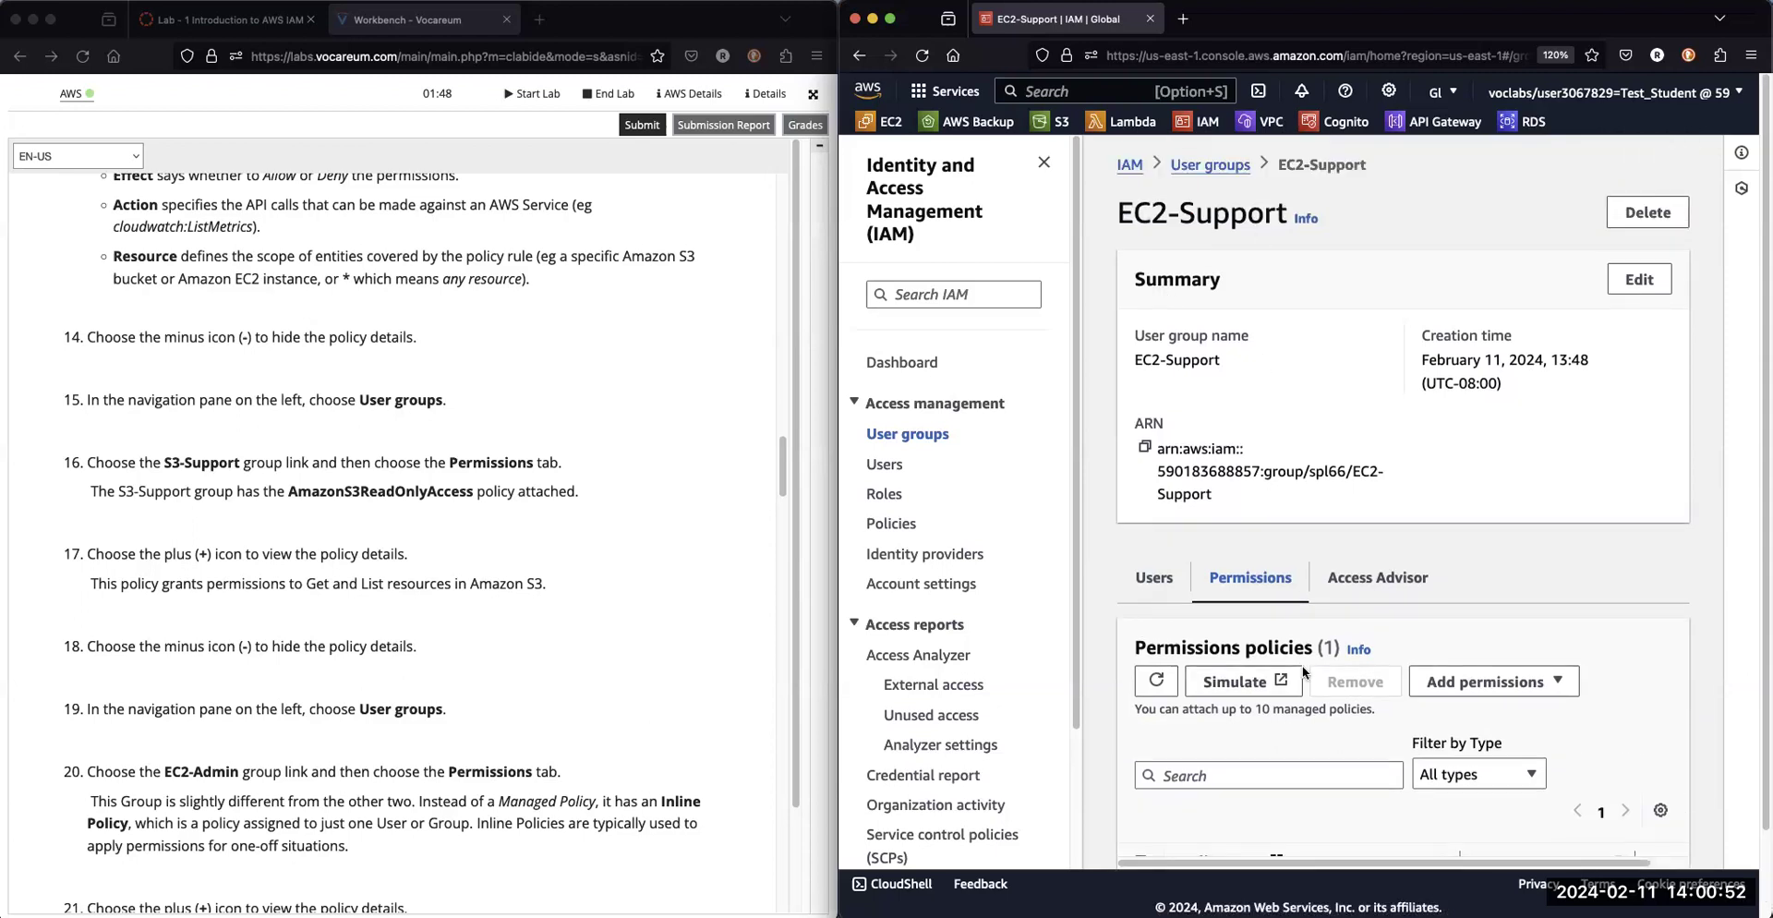
{"action": "scroll", "coordinate": [1303, 672], "scroll_direction": "down", "scroll_amount": 2}
{"action": "left_click", "coordinate": [1190, 806]}
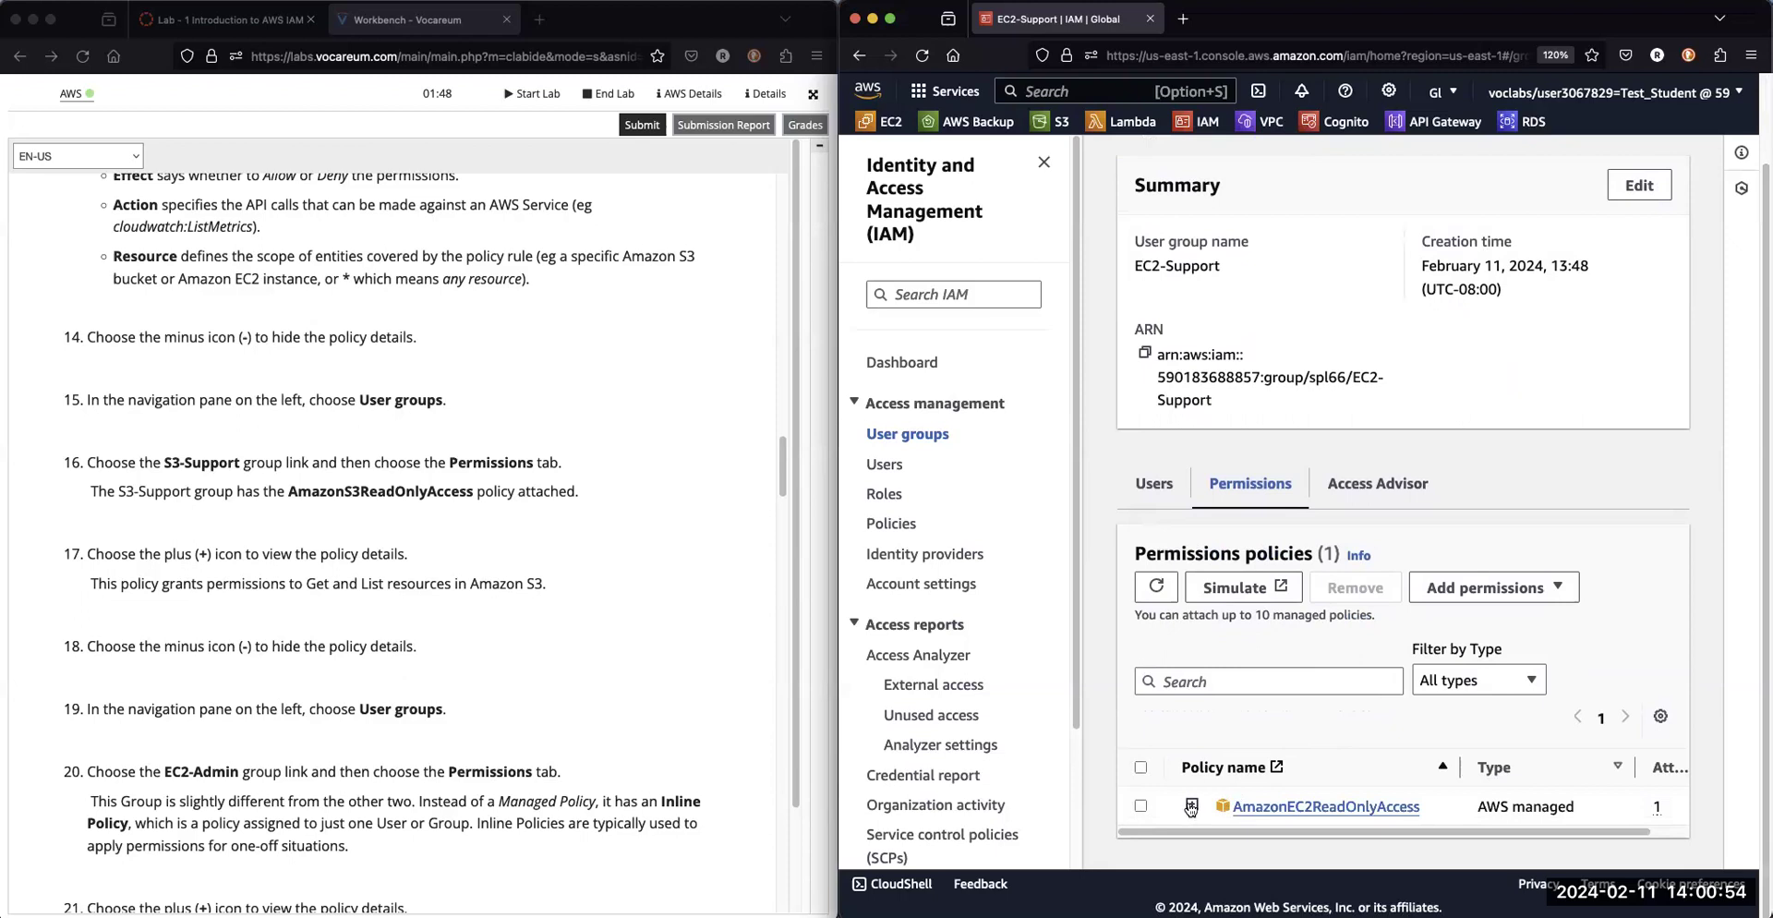
{"action": "scroll", "coordinate": [1338, 748], "scroll_direction": "down", "scroll_amount": 5}
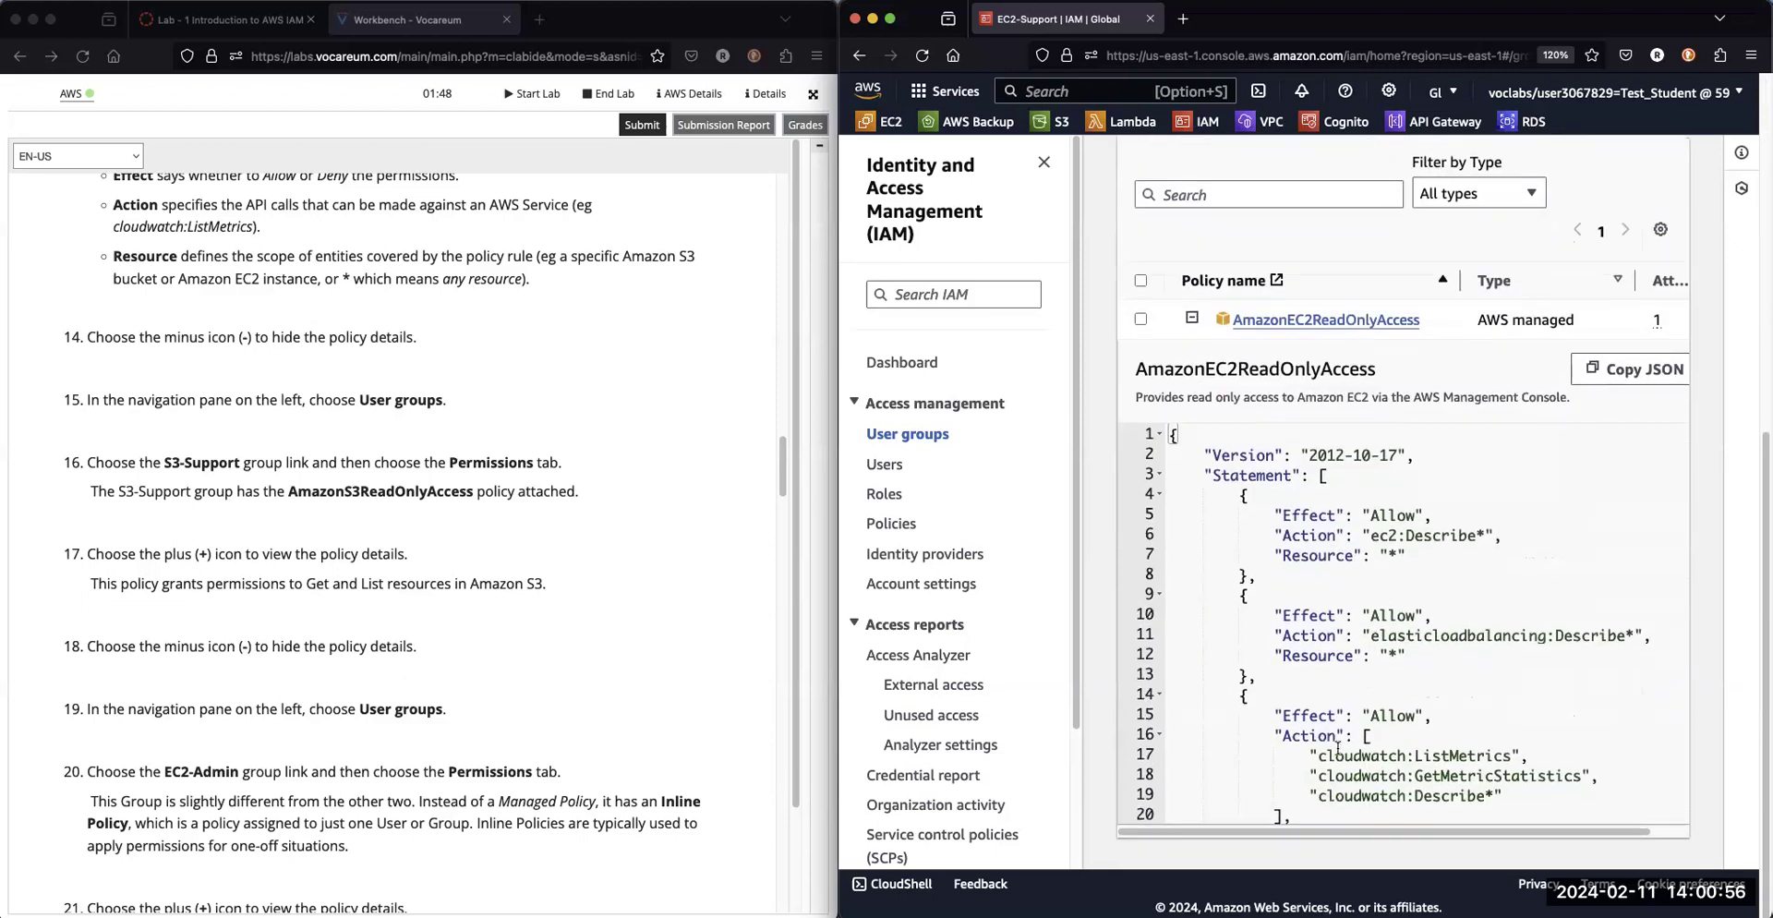
{"action": "scroll", "coordinate": [1530, 753], "scroll_direction": "down", "scroll_amount": 1}
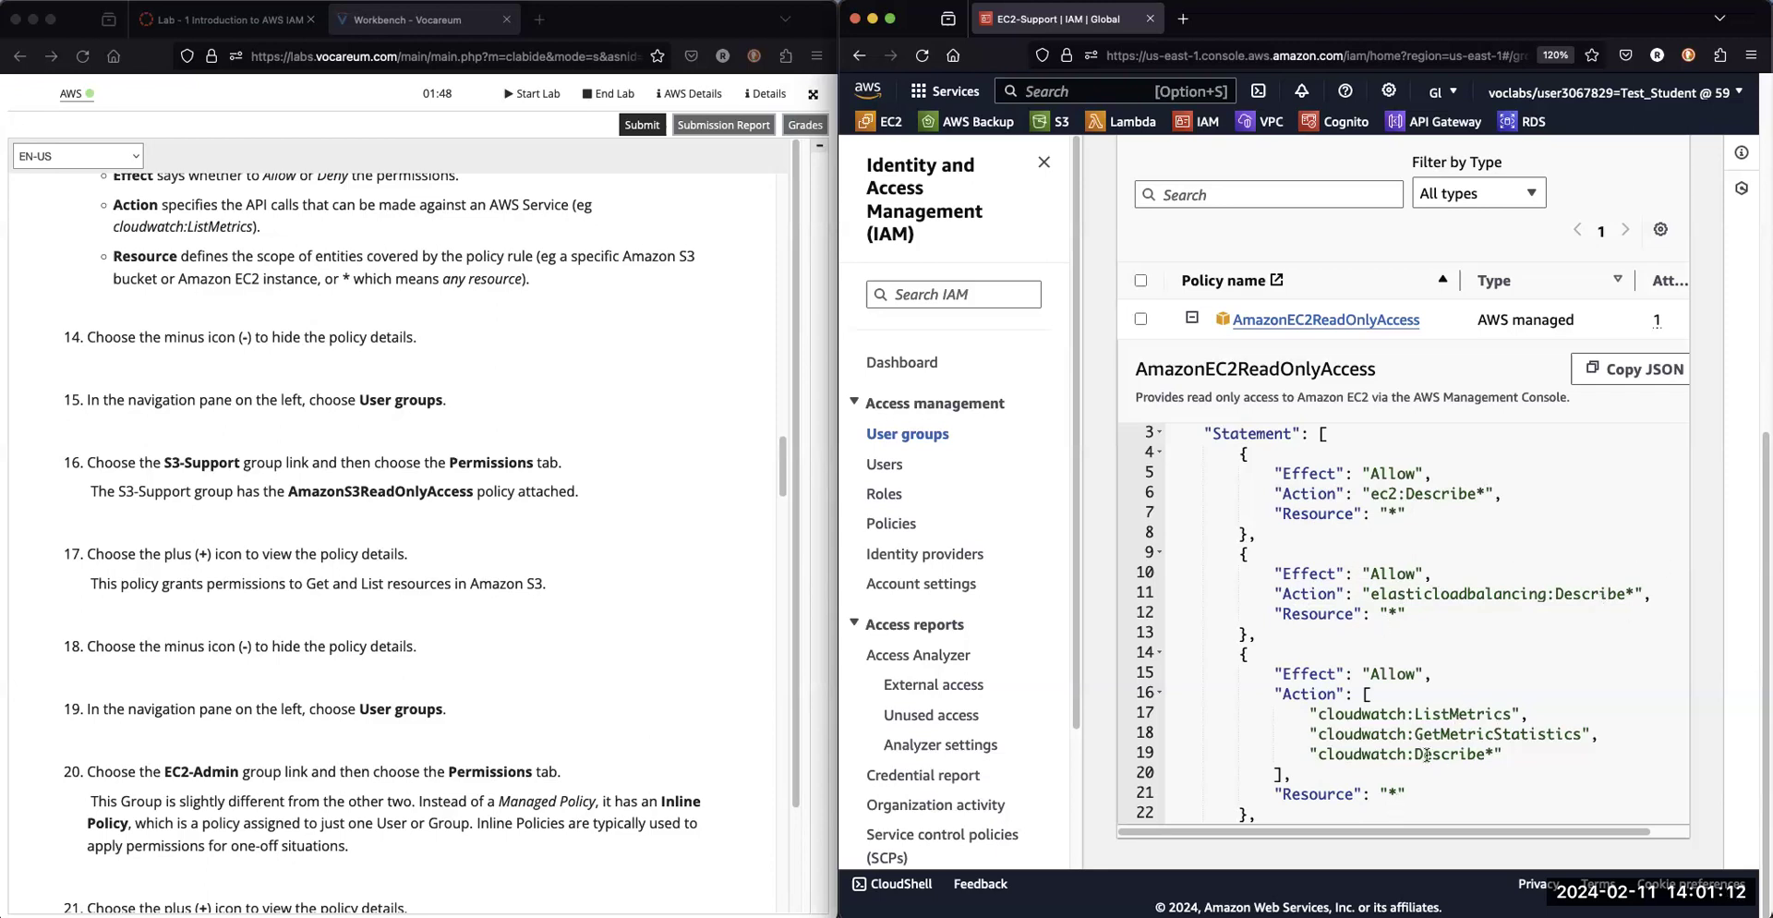
{"action": "scroll", "coordinate": [1417, 807], "scroll_direction": "down", "scroll_amount": 2}
{"action": "scroll", "coordinate": [1415, 809], "scroll_direction": "down", "scroll_amount": 1}
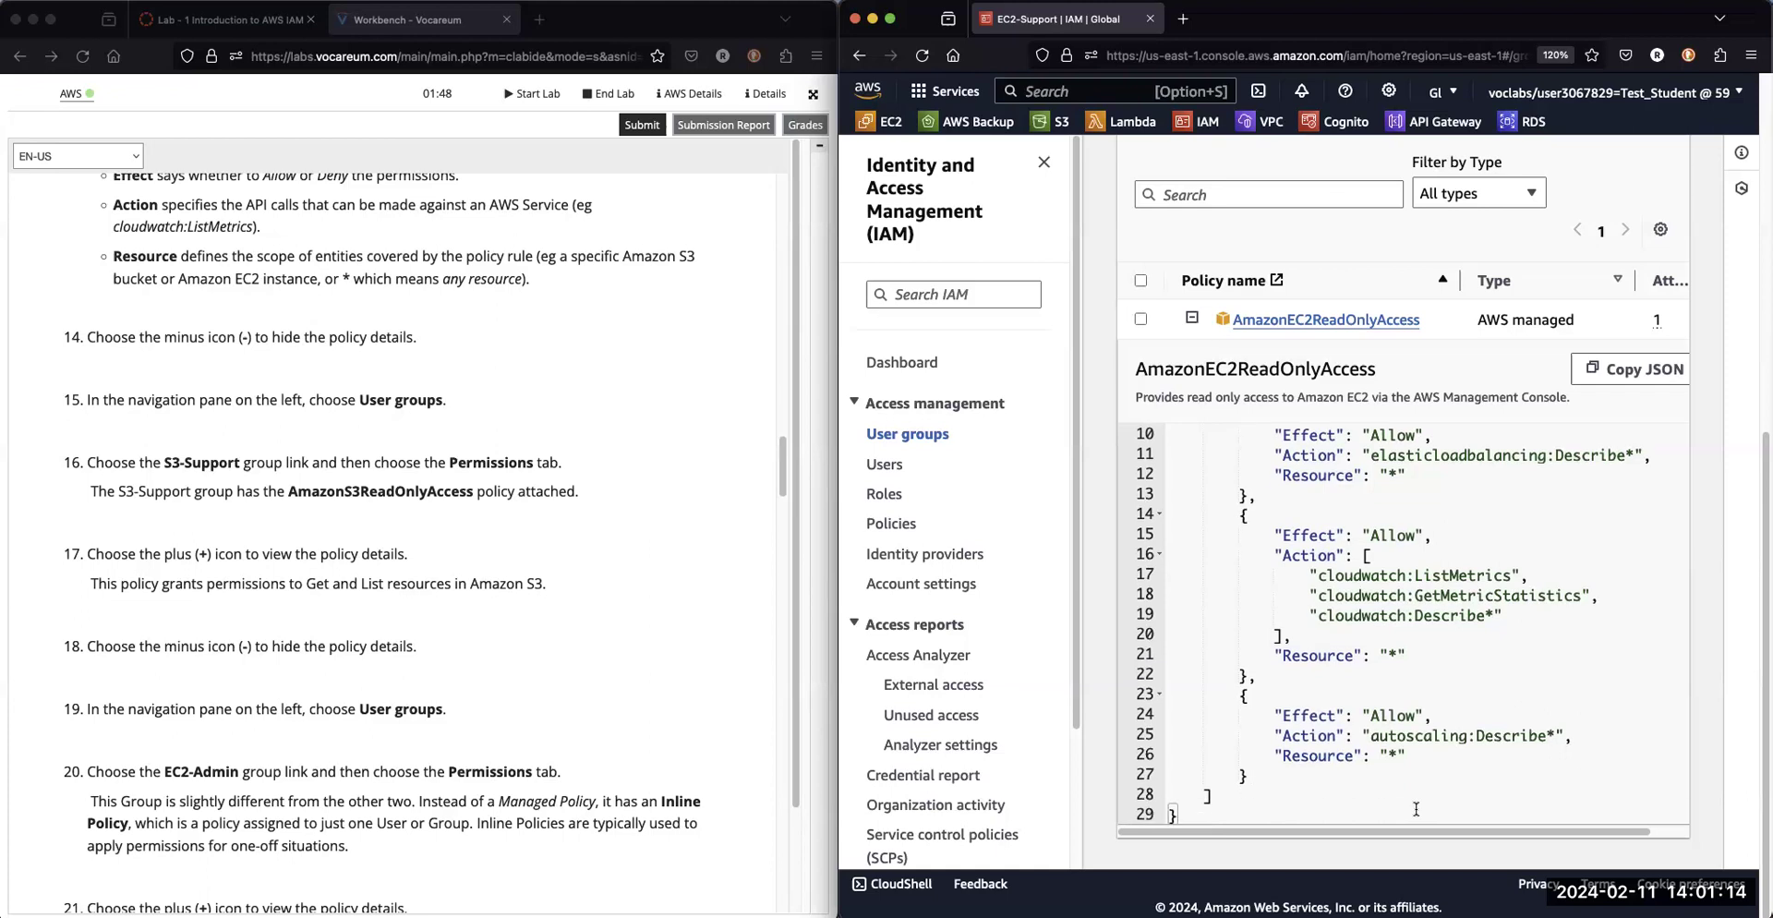
{"action": "scroll", "coordinate": [1422, 646], "scroll_direction": "up", "scroll_amount": 6}
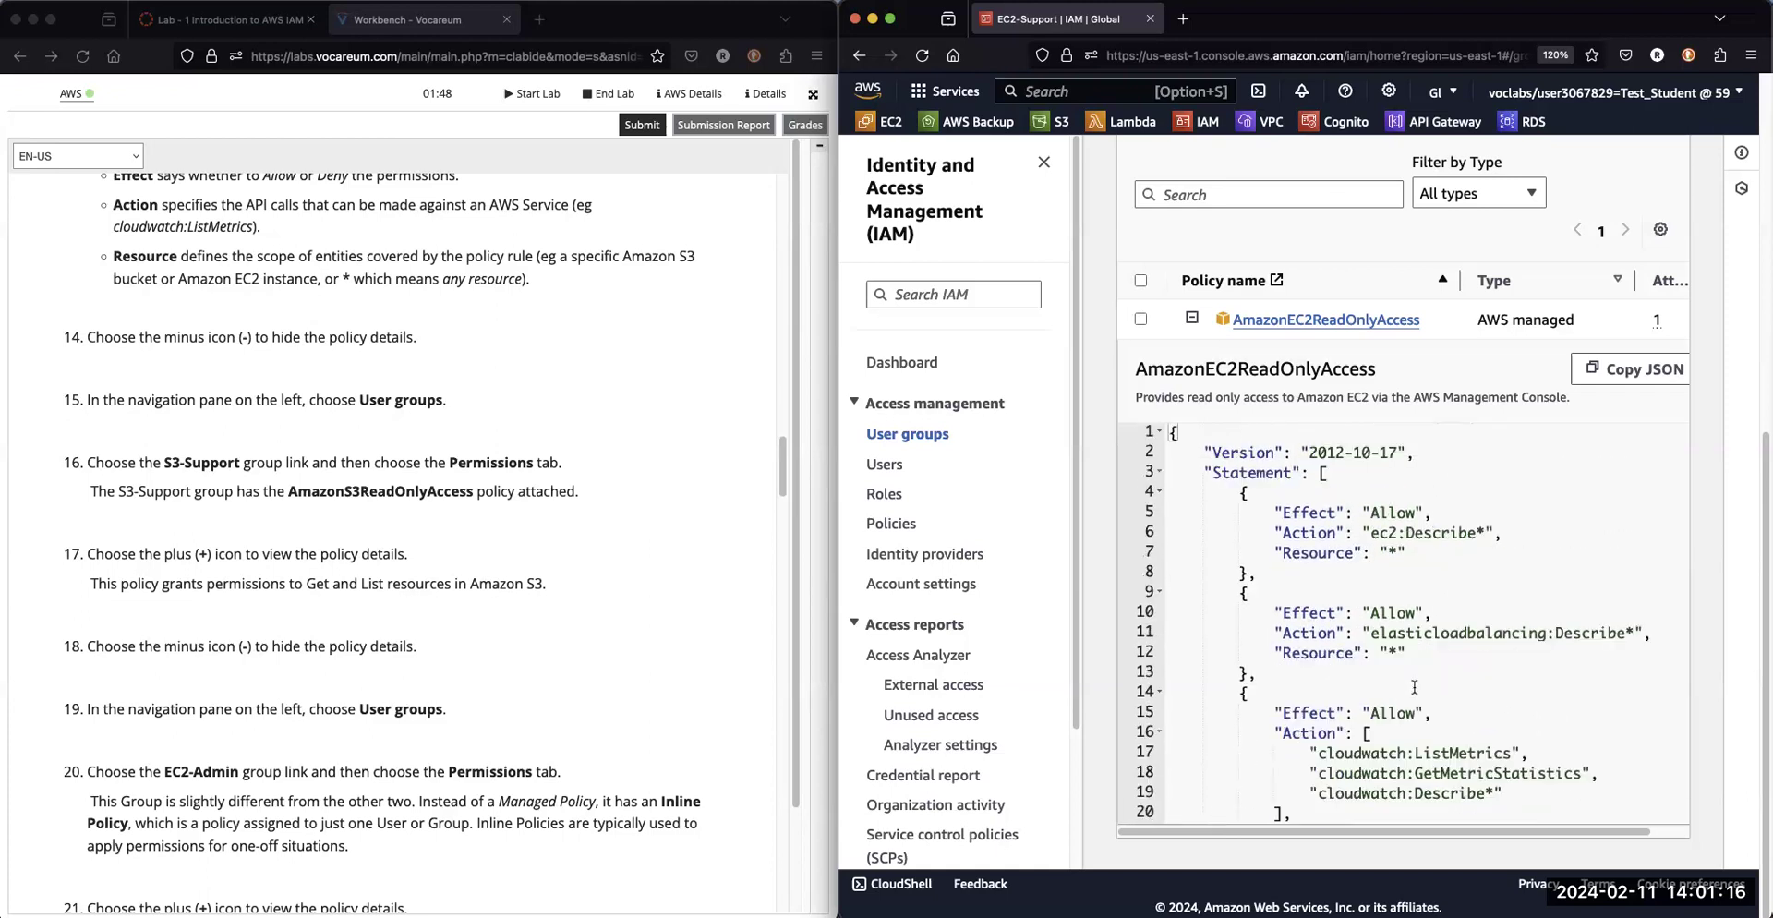
{"action": "scroll", "coordinate": [1412, 691], "scroll_direction": "up", "scroll_amount": 5}
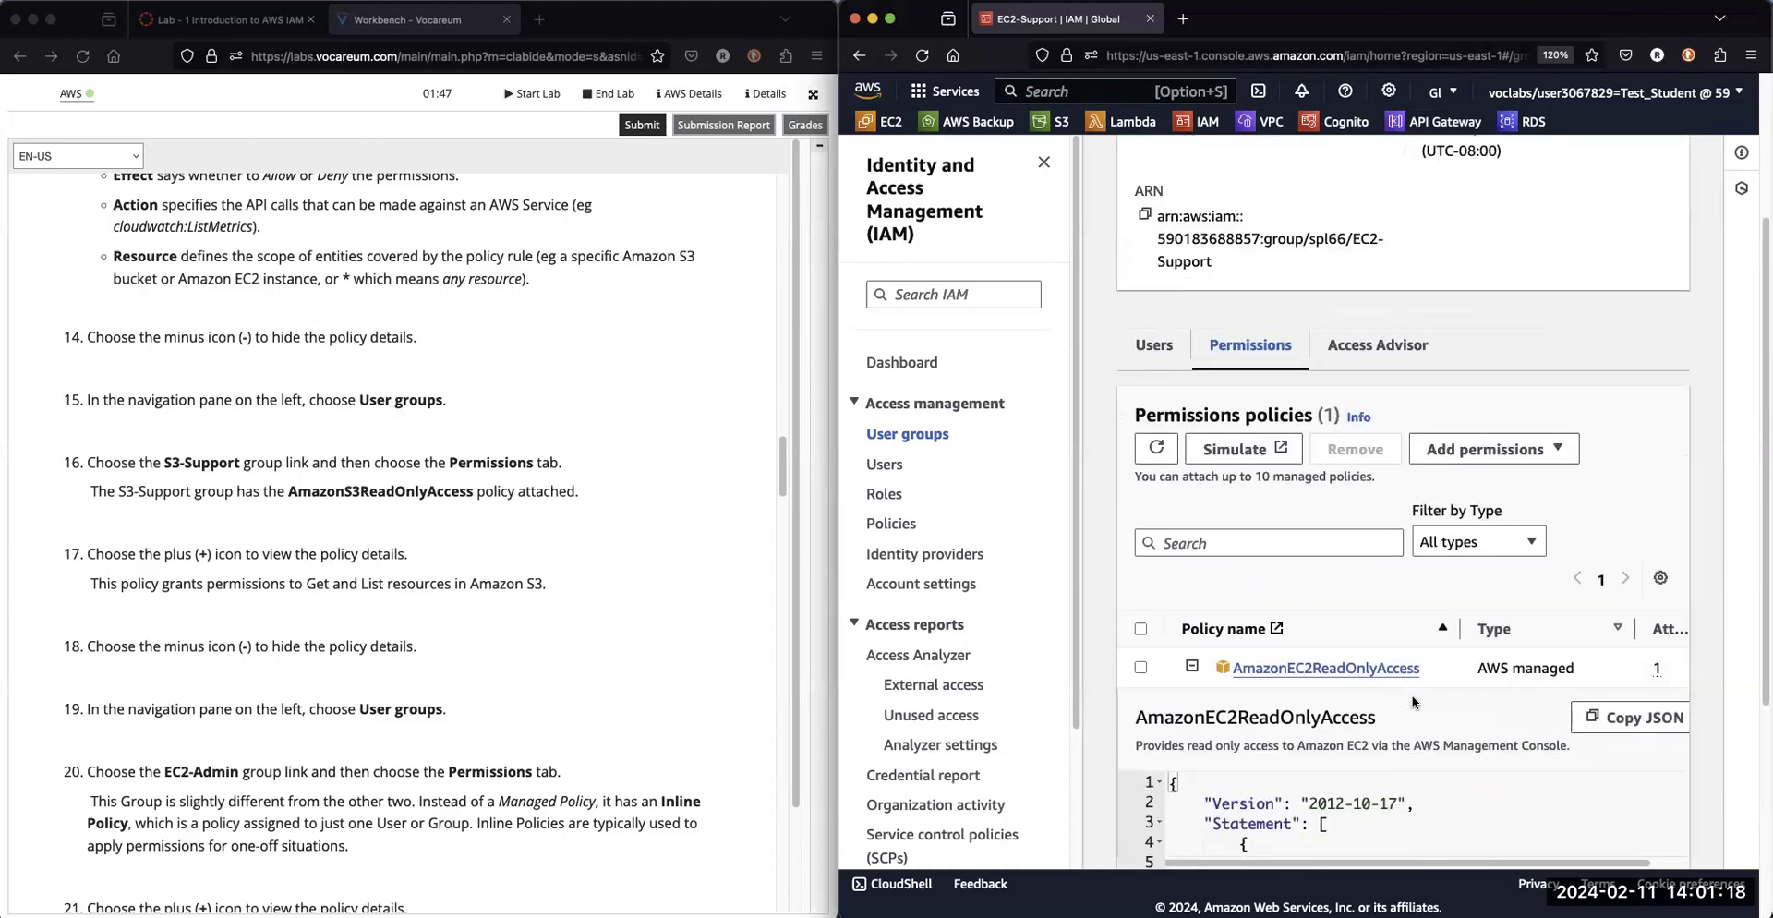
{"action": "scroll", "coordinate": [1416, 704], "scroll_direction": "up", "scroll_amount": 2}
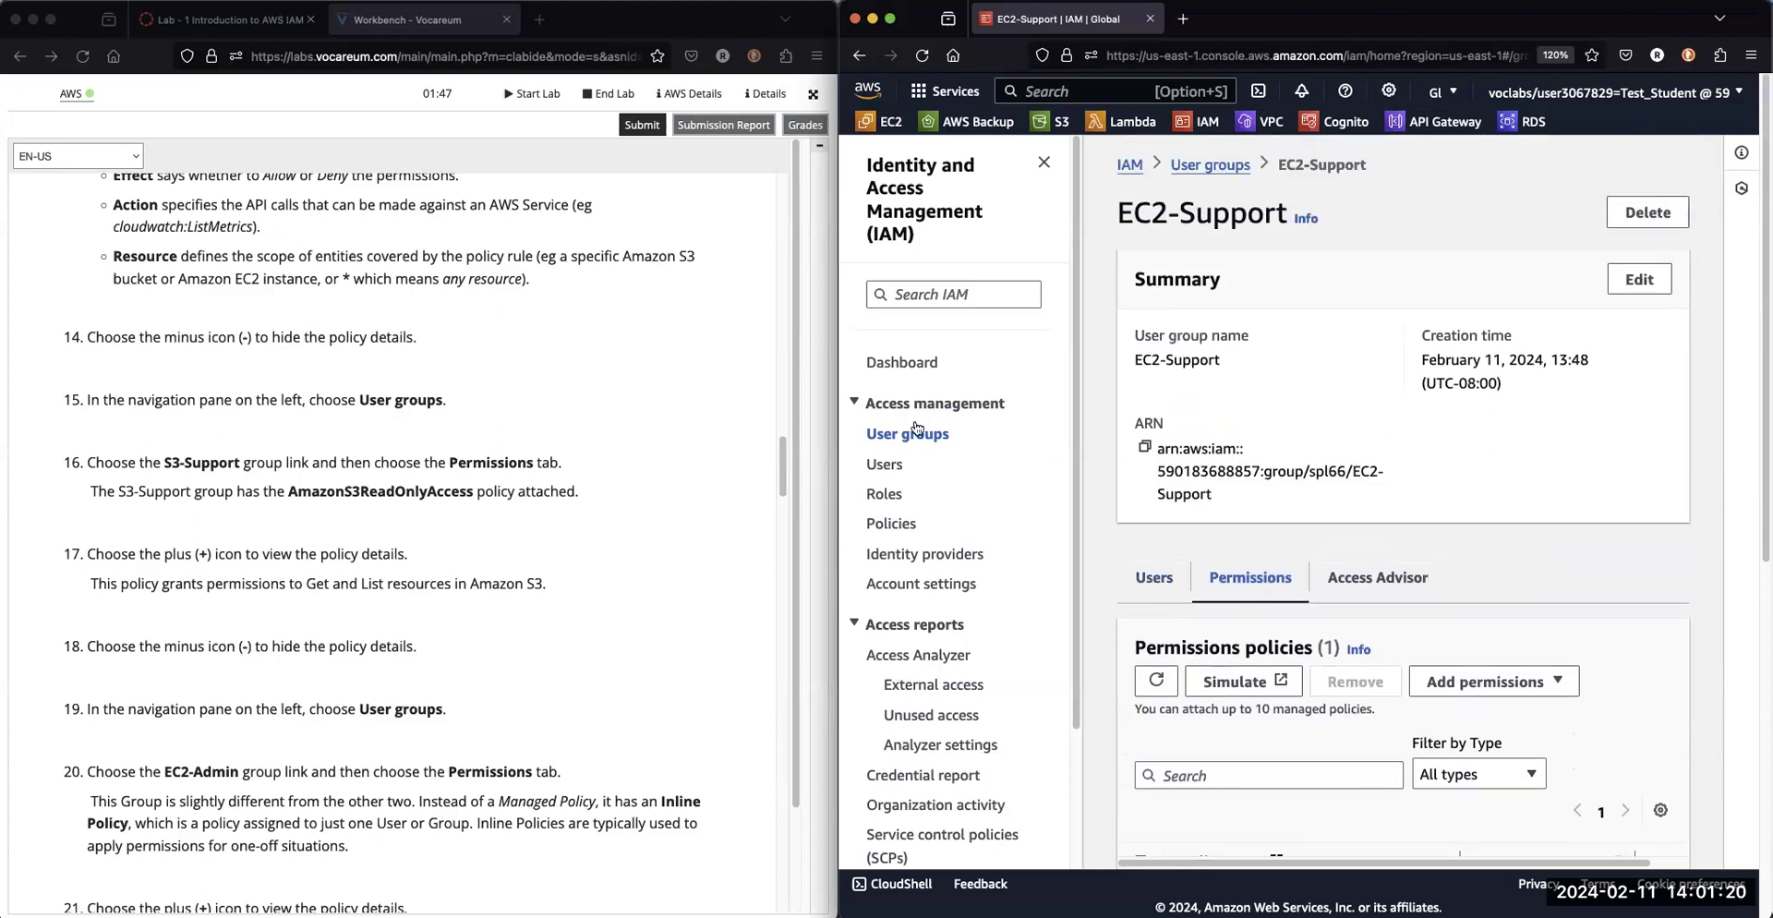
Step: Return to the user groups list and open the S3-Support group's permissions policies
{"action": "left_click", "coordinate": [1217, 166]}
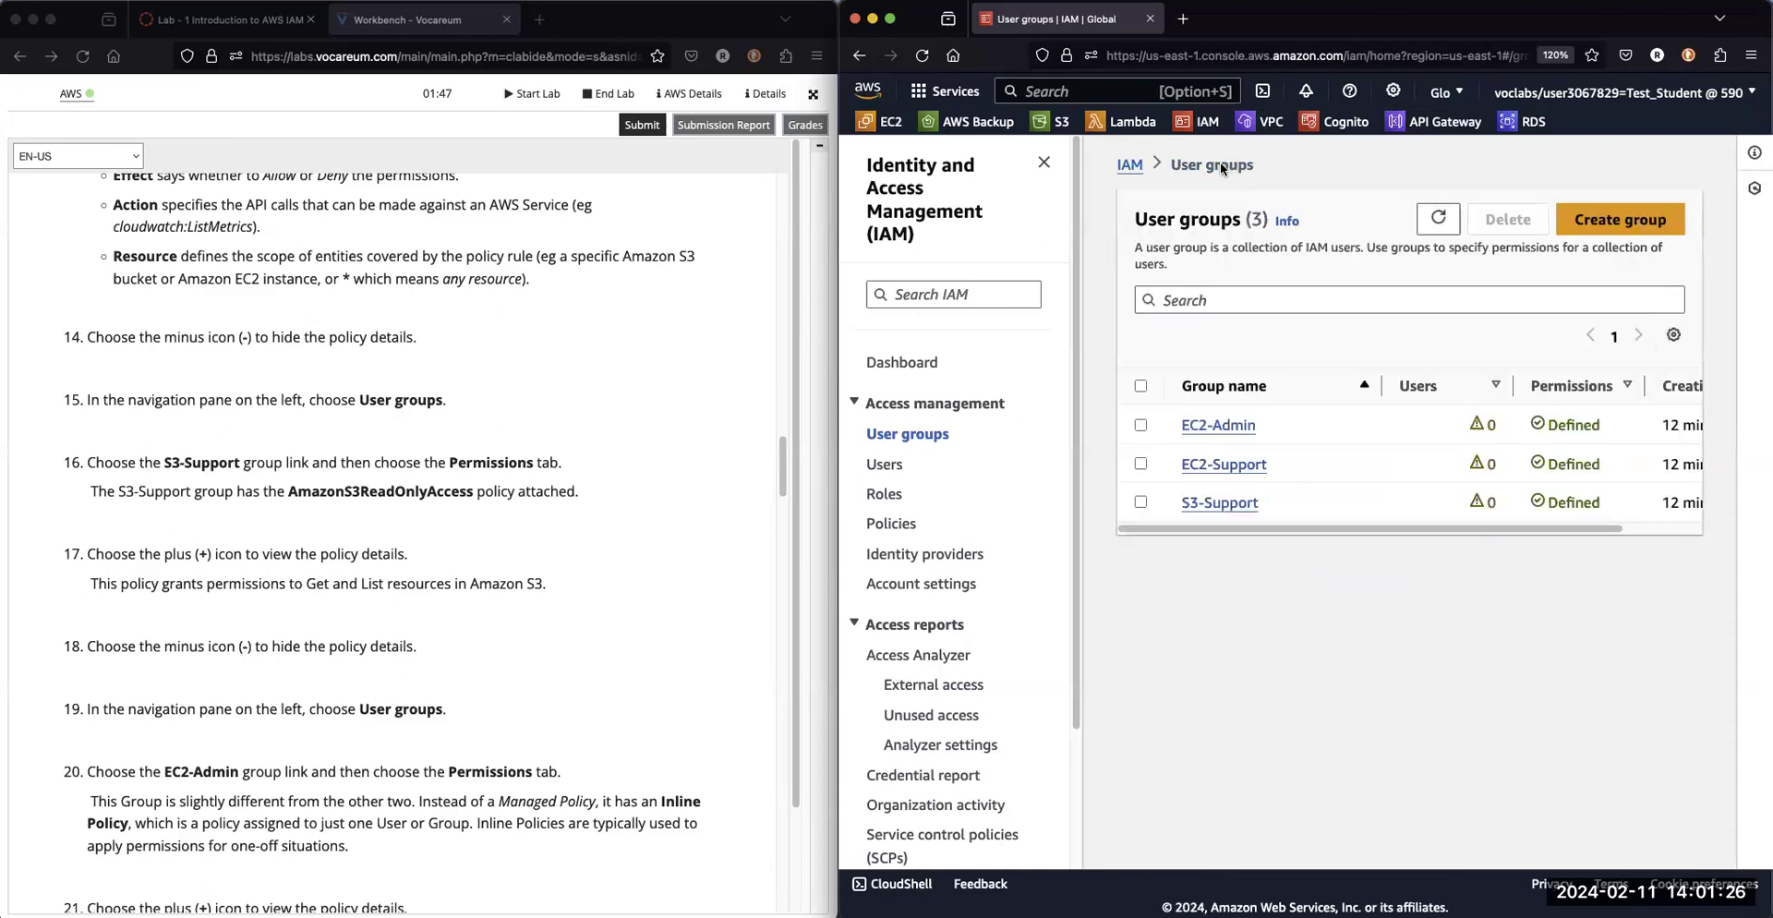
{"action": "left_click", "coordinate": [1216, 503]}
{"action": "scroll", "coordinate": [1242, 499], "scroll_direction": "down", "scroll_amount": 1}
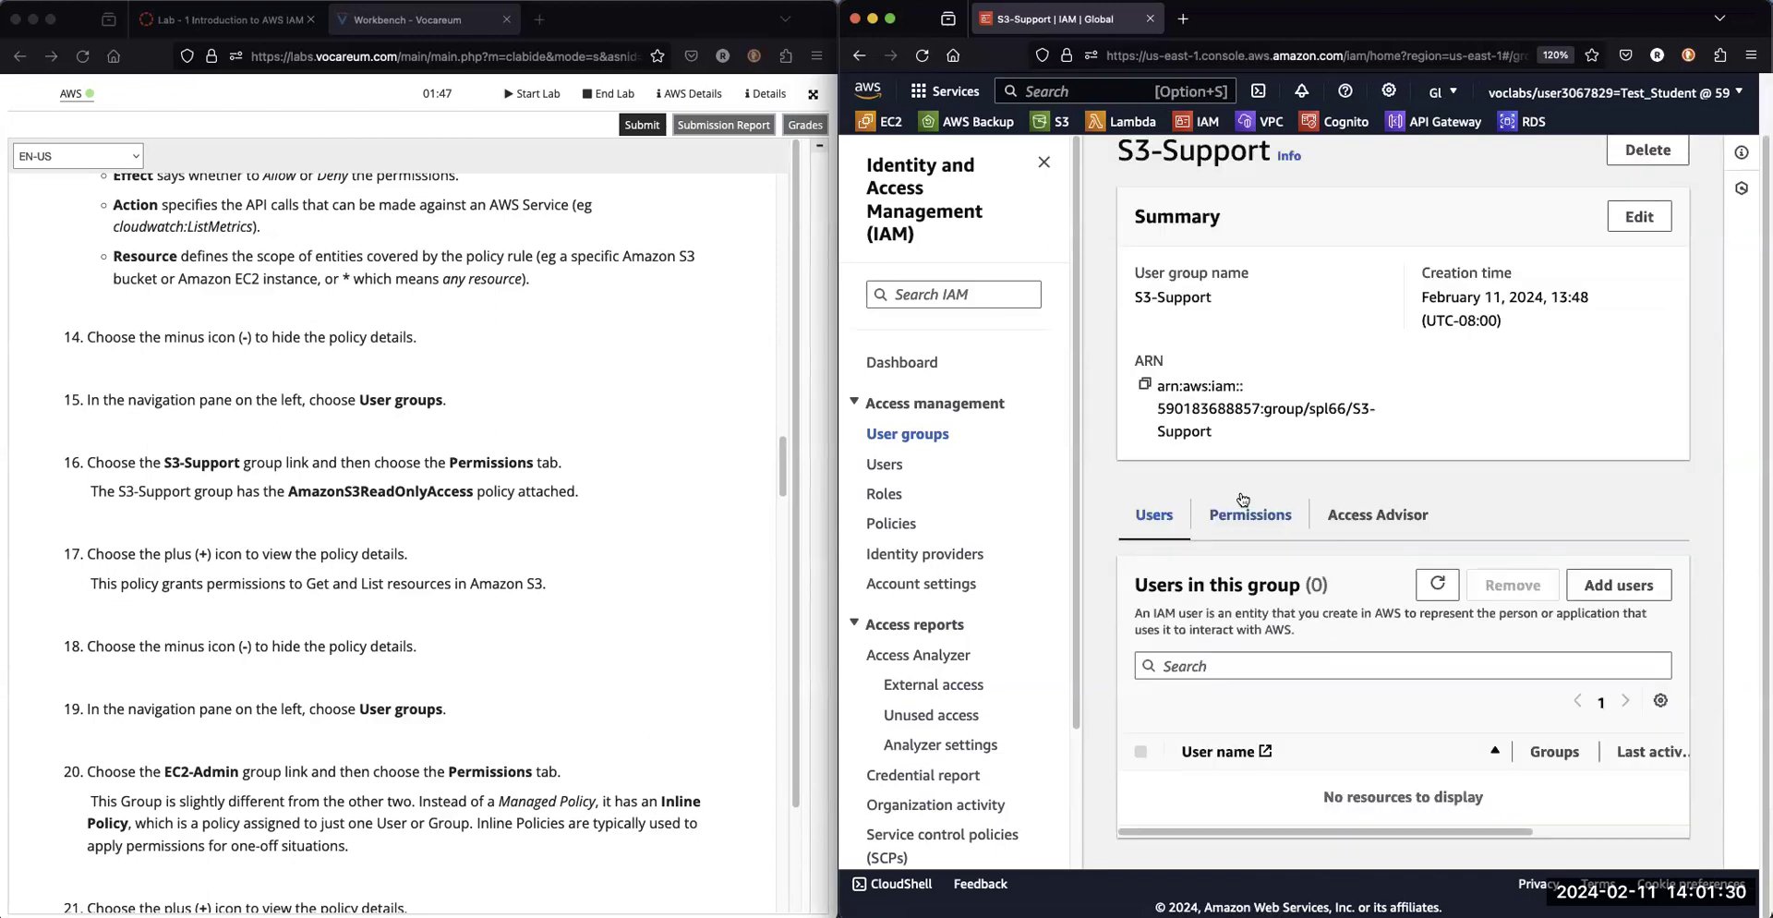
{"action": "left_click", "coordinate": [1249, 512]}
{"action": "scroll", "coordinate": [1211, 850], "scroll_direction": "down", "scroll_amount": 1}
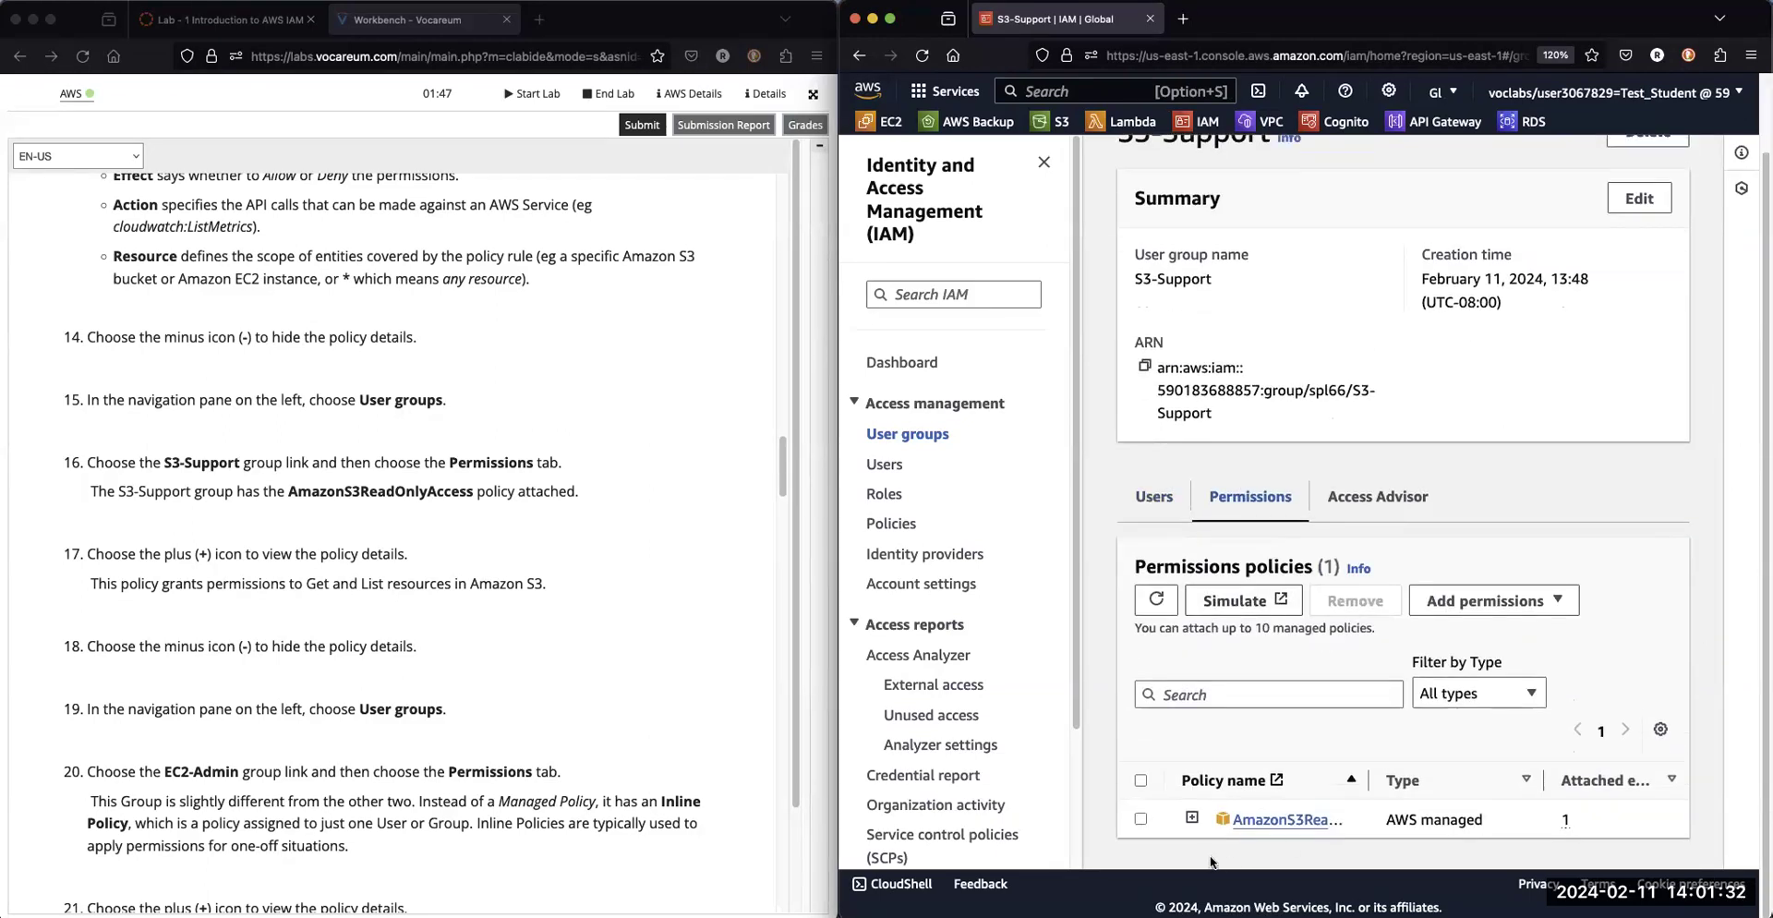
Step: Inspect the JSON of the AmazonS3ReadOnlyAccess policy, and read the lab instructions up to step 22
{"action": "left_click", "coordinate": [1191, 818]}
{"action": "scroll", "coordinate": [1395, 792], "scroll_direction": "down", "scroll_amount": 5}
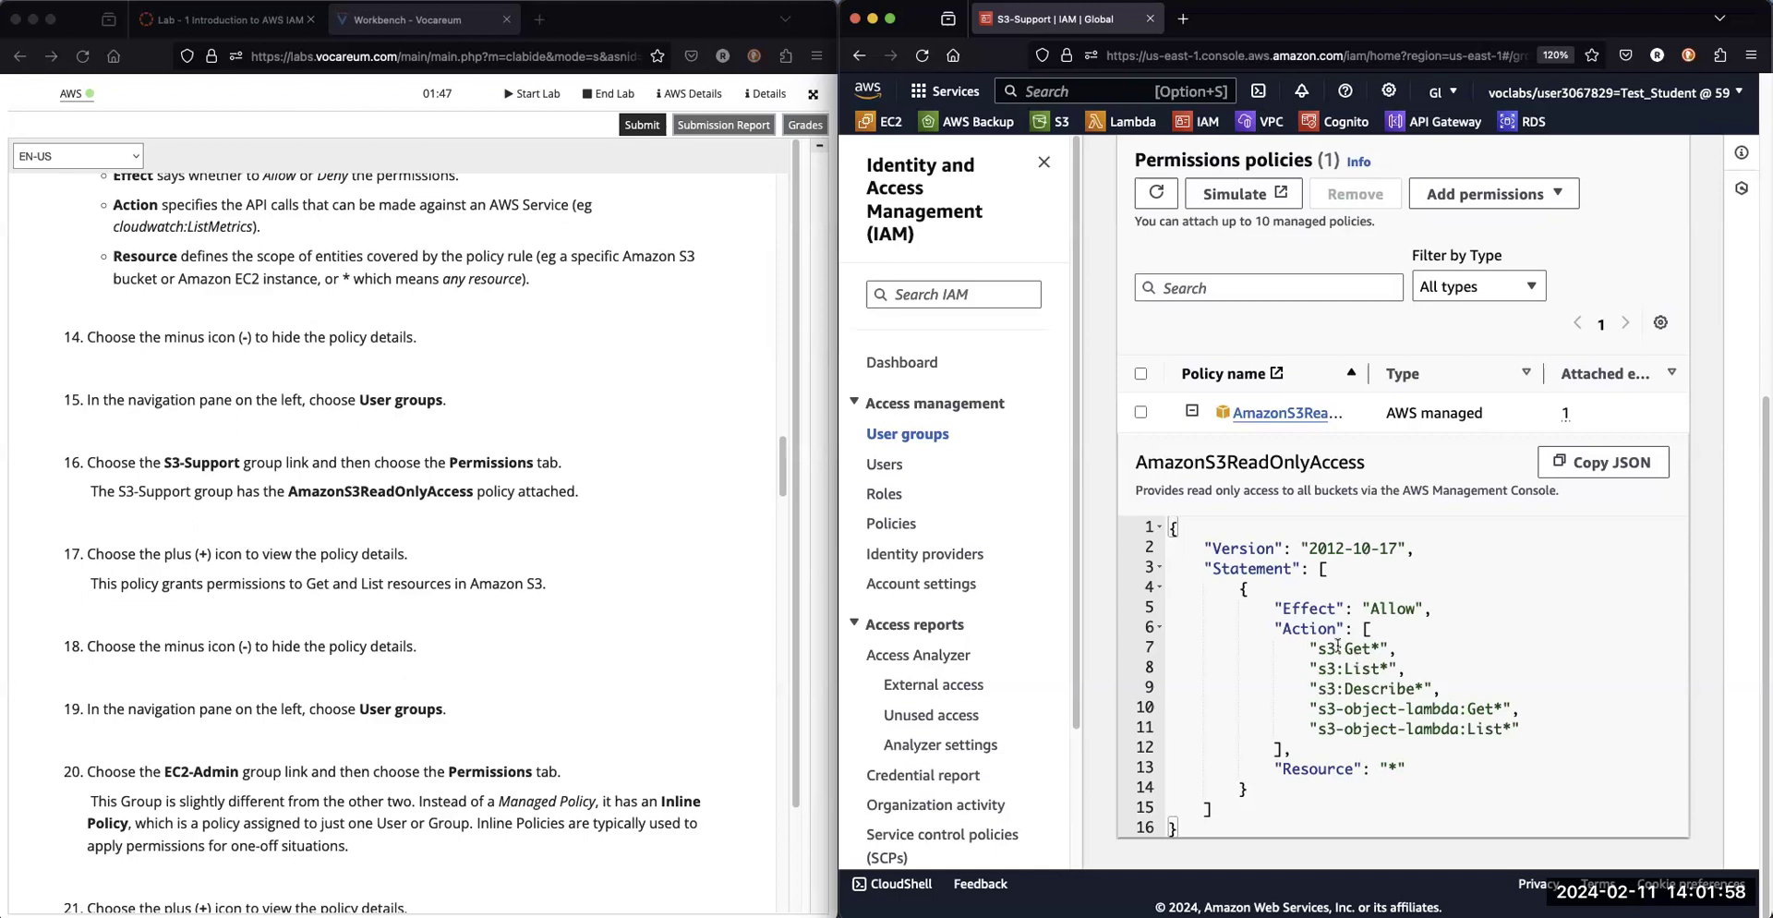
{"action": "scroll", "coordinate": [1395, 682], "scroll_direction": "up", "scroll_amount": 5}
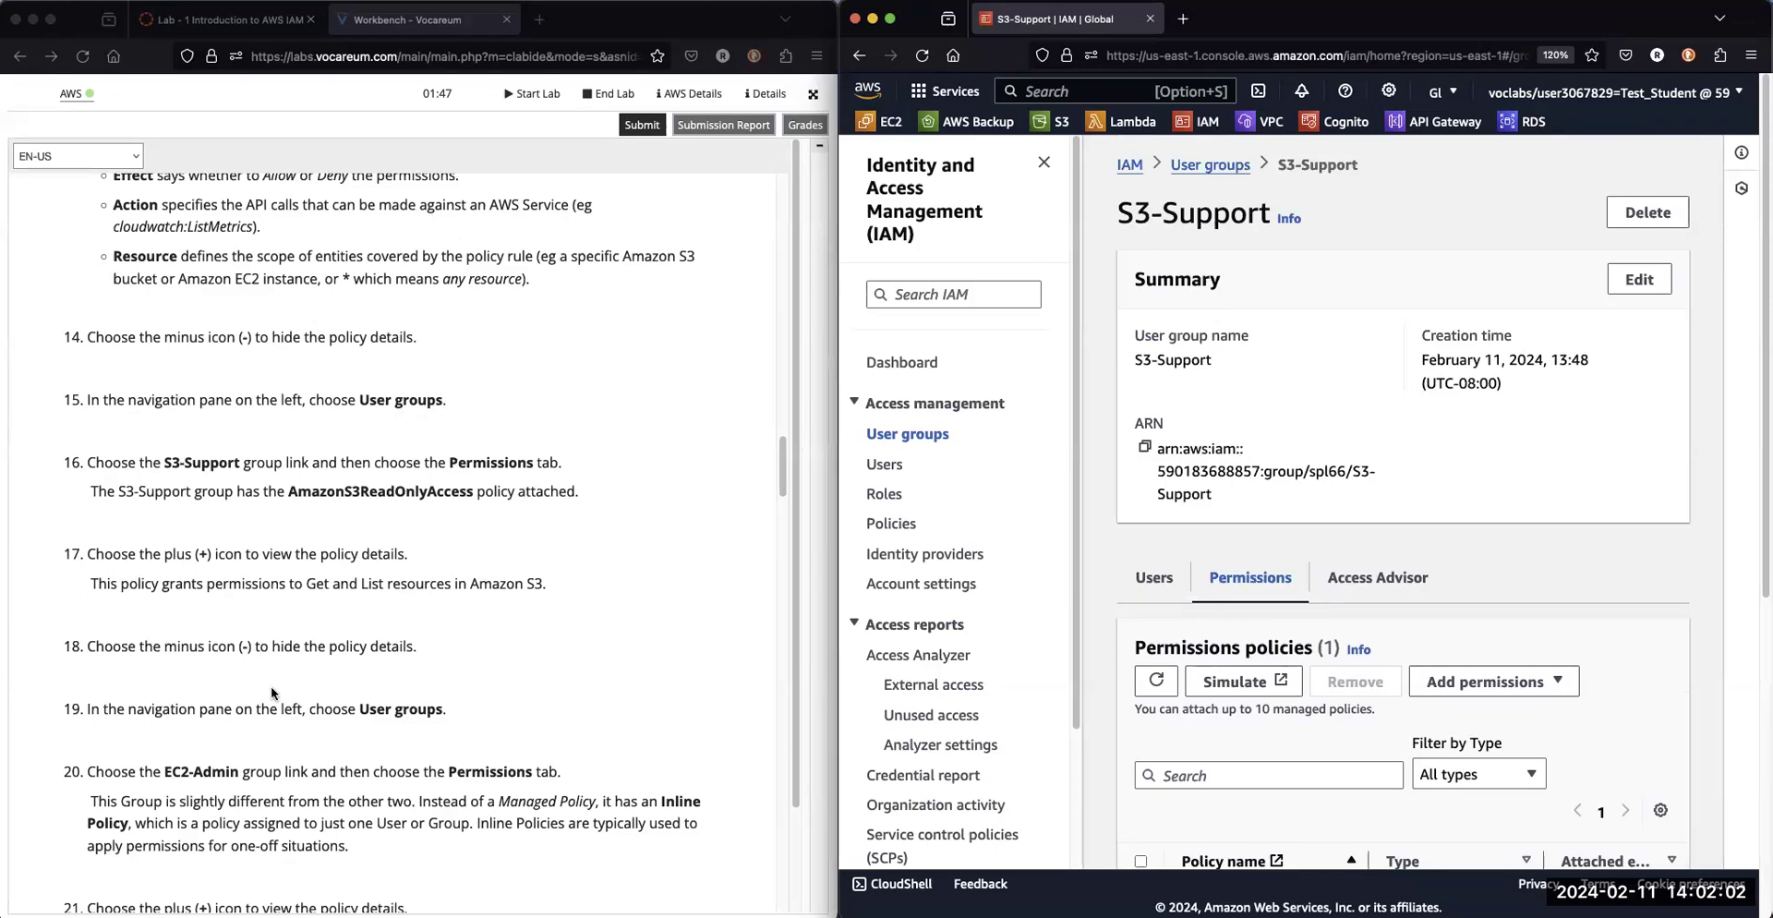
{"action": "scroll", "coordinate": [268, 693], "scroll_direction": "down", "scroll_amount": 3}
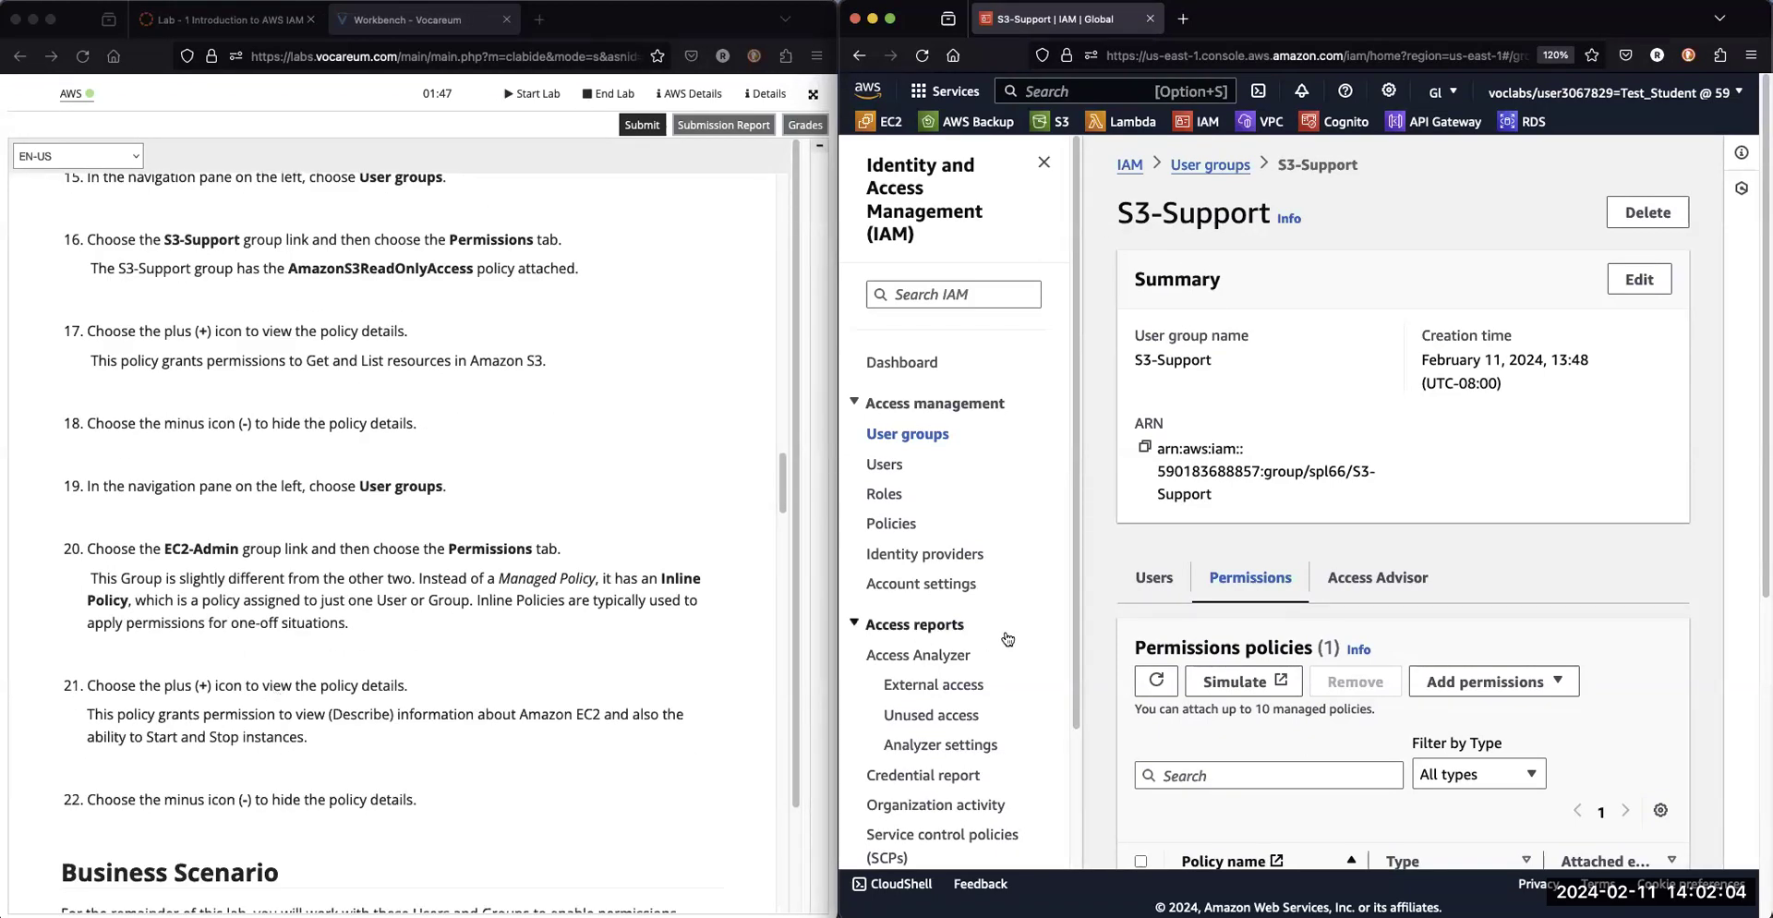